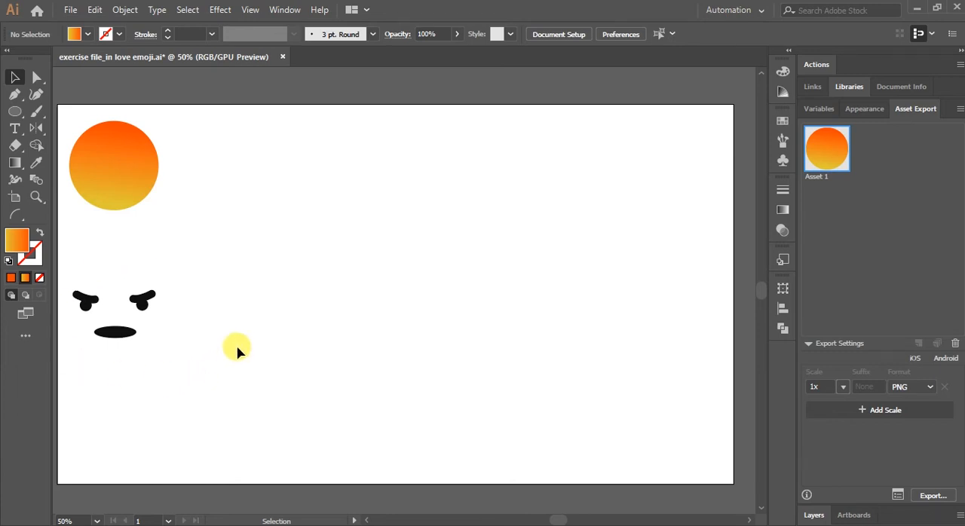
Draw a circle about 270 px in diameter with the Ellipse tool in the middle of the artboard.
{"action": "left_click", "coordinate": [14, 112]}
{"action": "left_click_drag", "start_coordinate": [364, 217], "coordinate": [480, 332]}
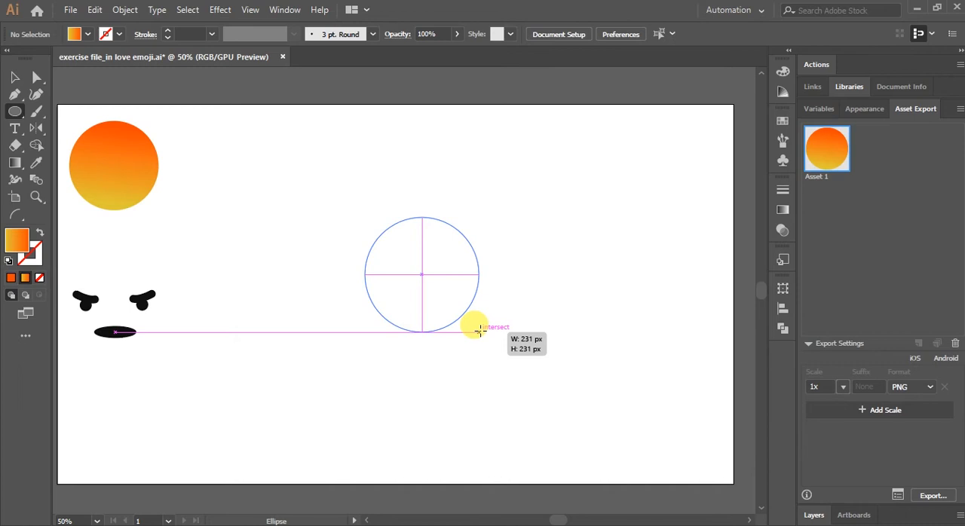
{"action": "left_click_drag", "start_coordinate": [479, 332], "coordinate": [498, 350]}
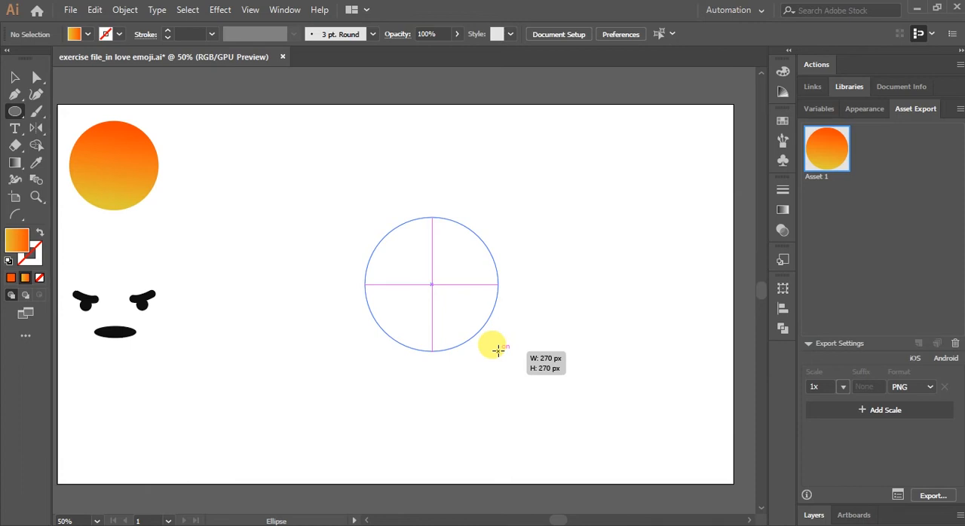
{"action": "left_click_drag", "start_coordinate": [498, 349], "coordinate": [496, 346]}
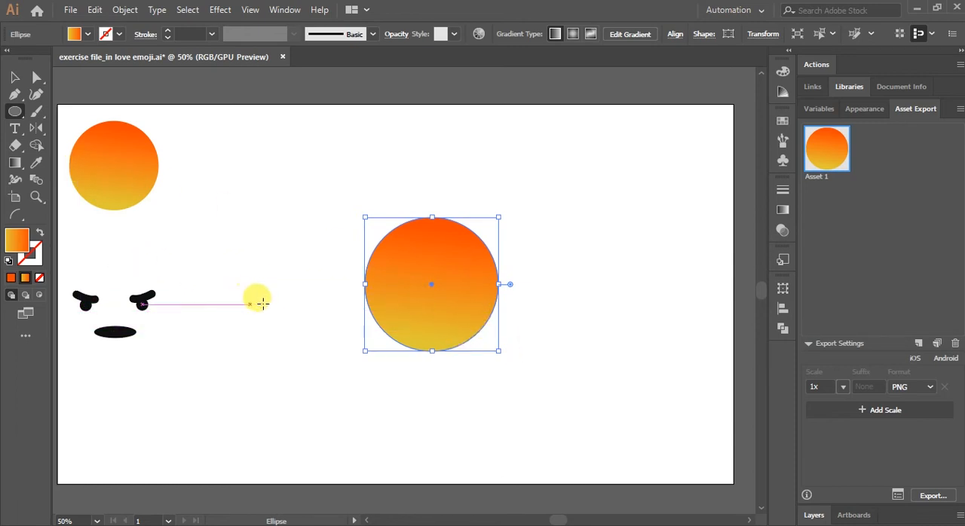
Fill the new circle with the yellow-to-orange linear gradient at 0°.
{"action": "left_click", "coordinate": [10, 277]}
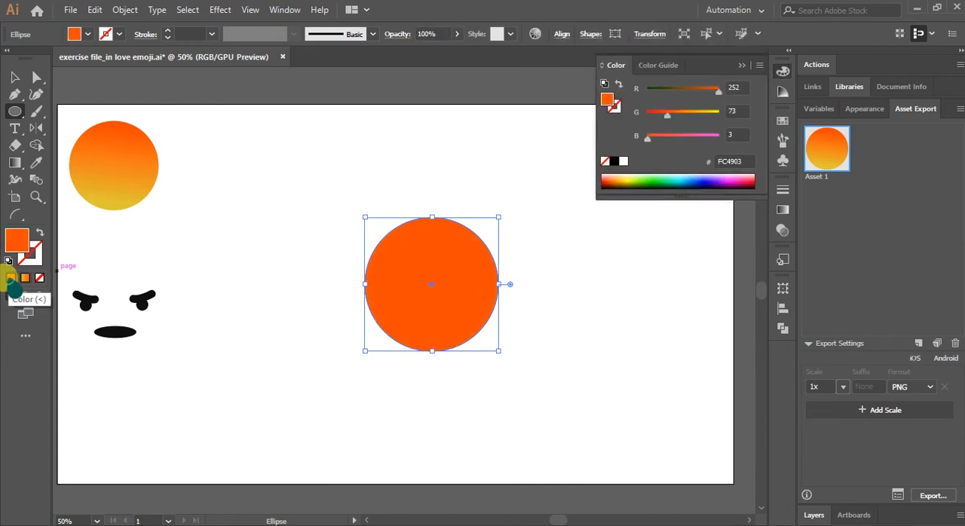
{"action": "left_click", "coordinate": [742, 65]}
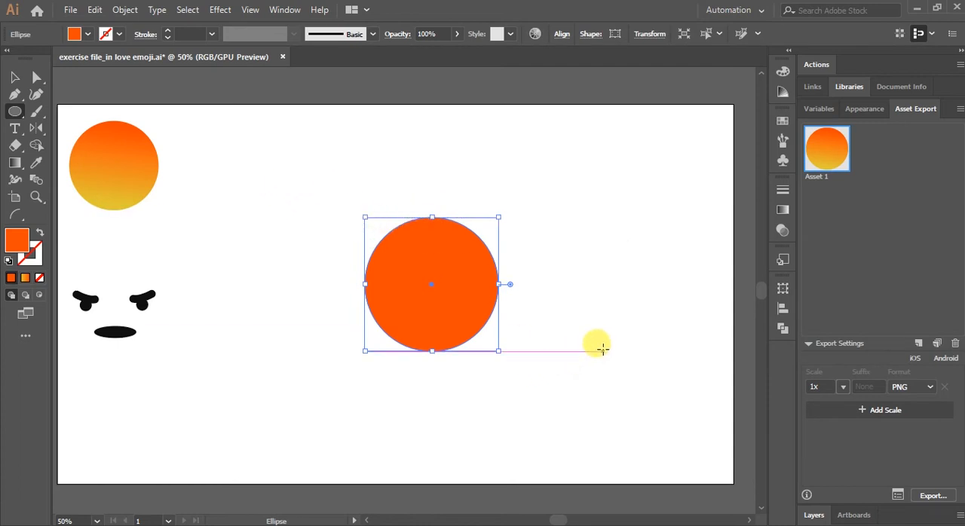
{"action": "left_click", "coordinate": [781, 213]}
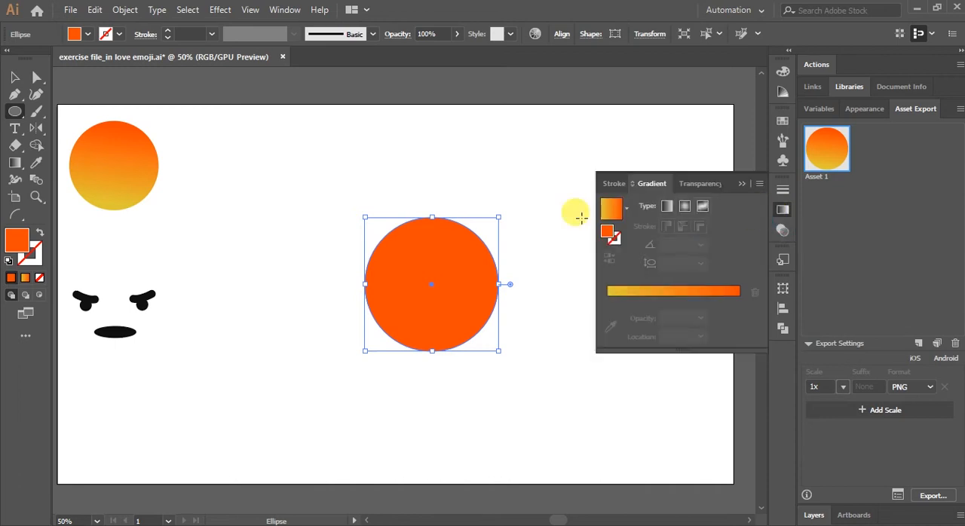
{"action": "left_click", "coordinate": [610, 213]}
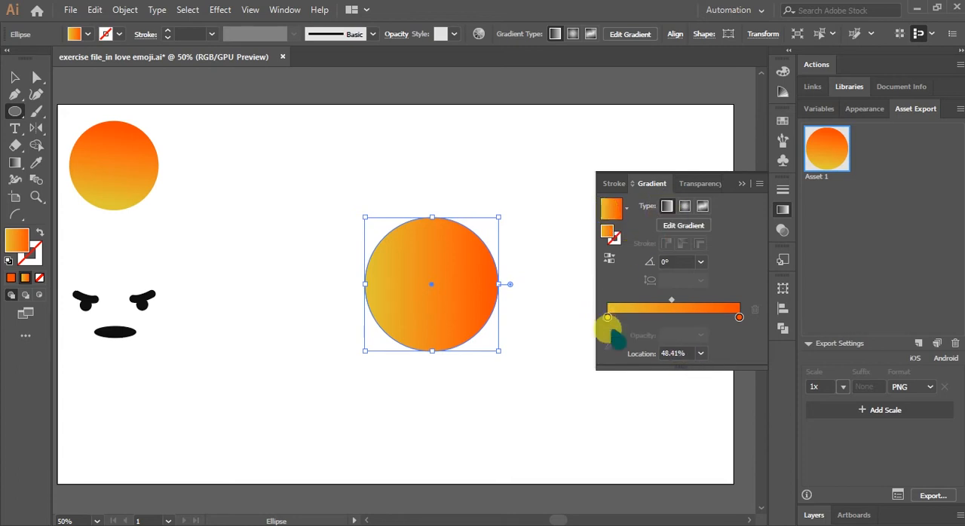
Recolor the starting stop of the circle's gradient to a brighter golden yellow.
{"action": "left_click", "coordinate": [607, 318]}
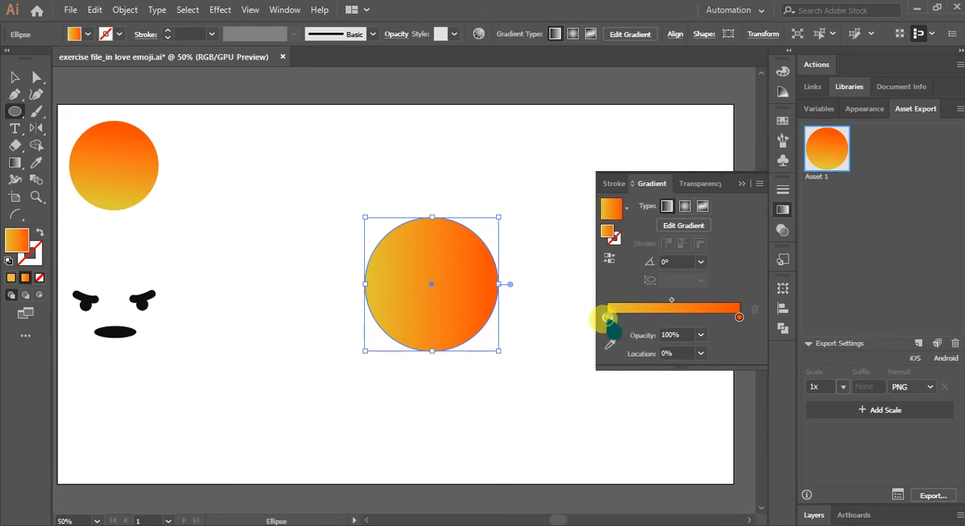
{"action": "double_click", "coordinate": [606, 318]}
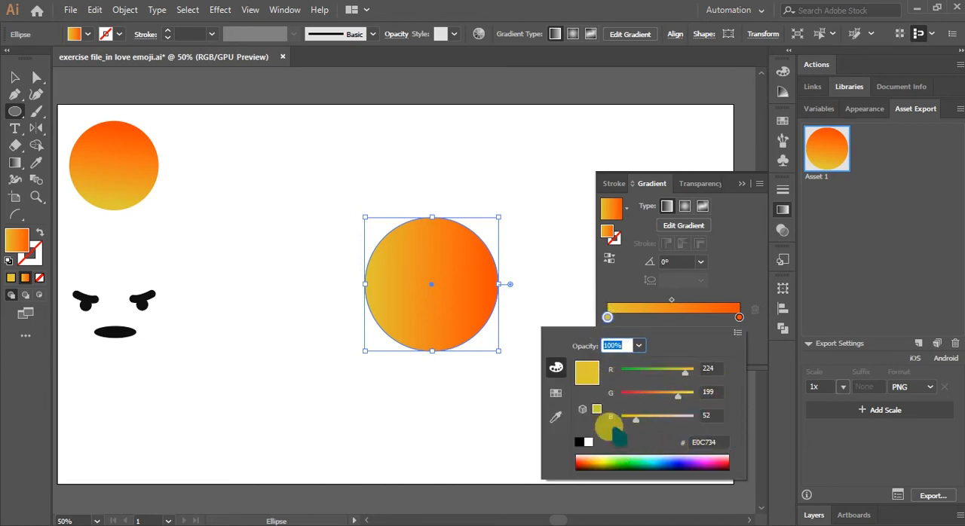
{"action": "left_click", "coordinate": [607, 318]}
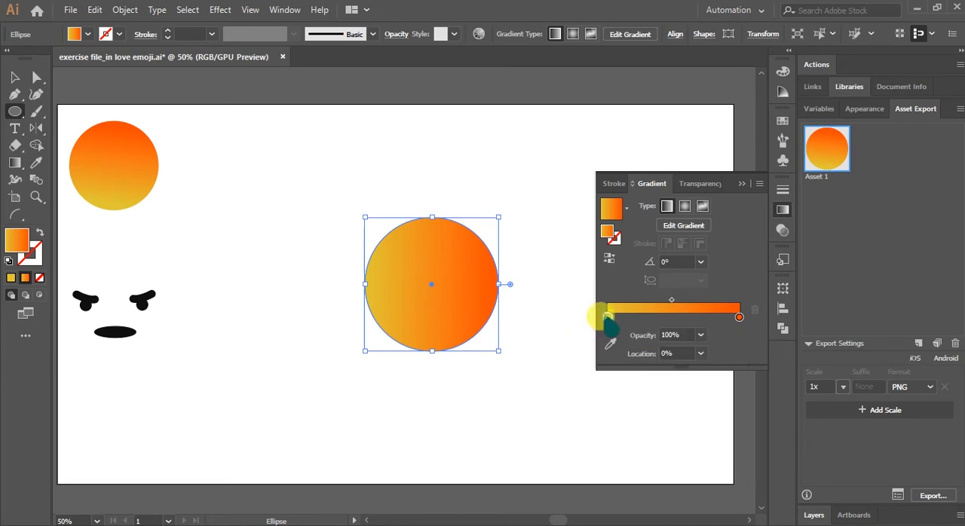
{"action": "double_click", "coordinate": [19, 242]}
{"action": "left_click", "coordinate": [715, 372]}
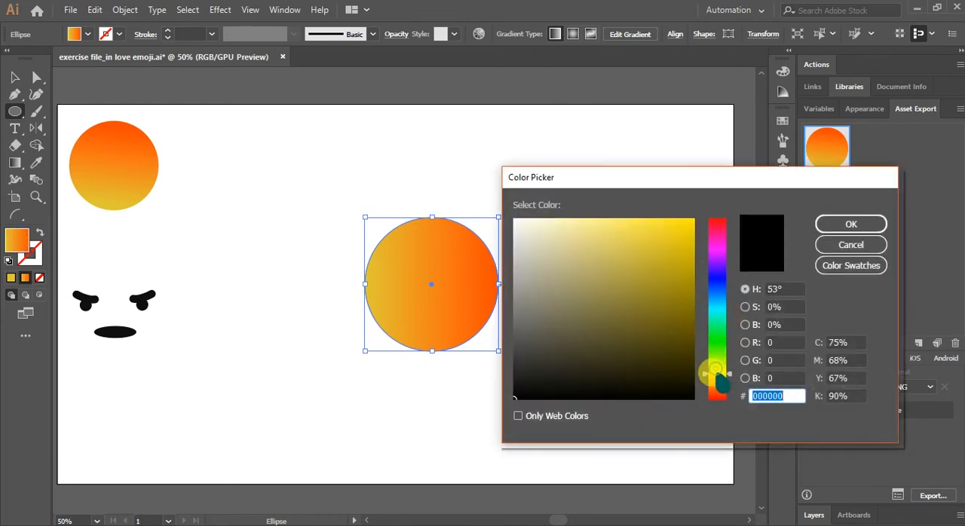
{"action": "left_click_drag", "start_coordinate": [717, 373], "coordinate": [717, 376]}
{"action": "left_click_drag", "start_coordinate": [650, 217], "coordinate": [653, 223]}
{"action": "left_click", "coordinate": [844, 224]}
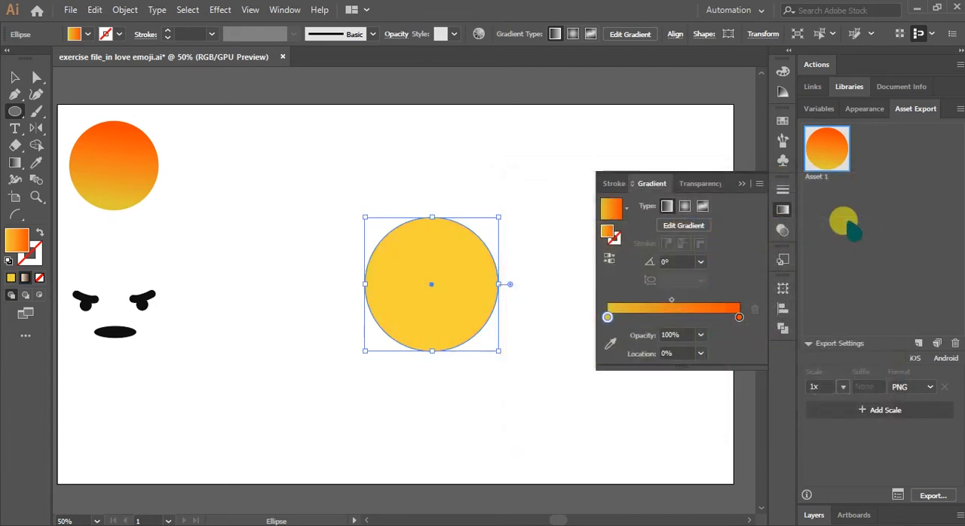
Recolor the end stop of the circle's gradient to a fully saturated orange with a hue of 31°.
{"action": "left_click", "coordinate": [739, 318]}
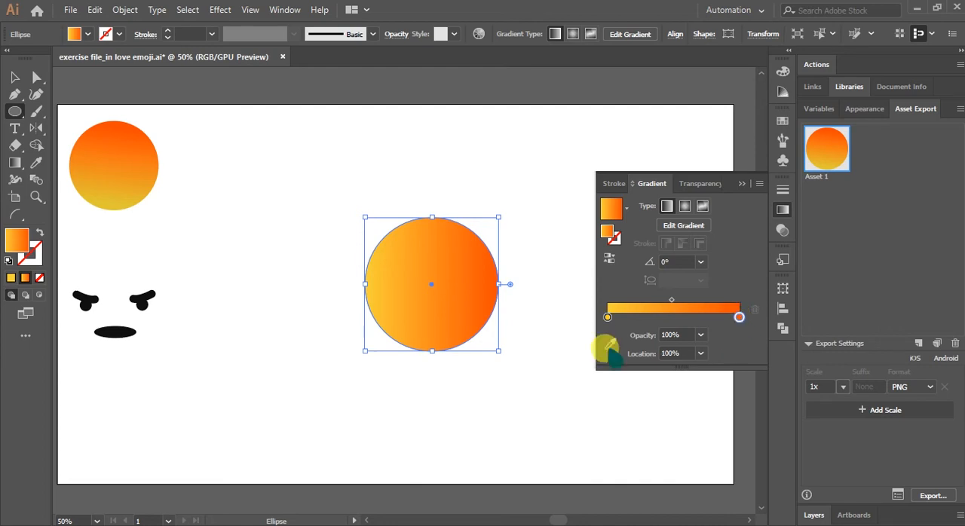
{"action": "double_click", "coordinate": [15, 239]}
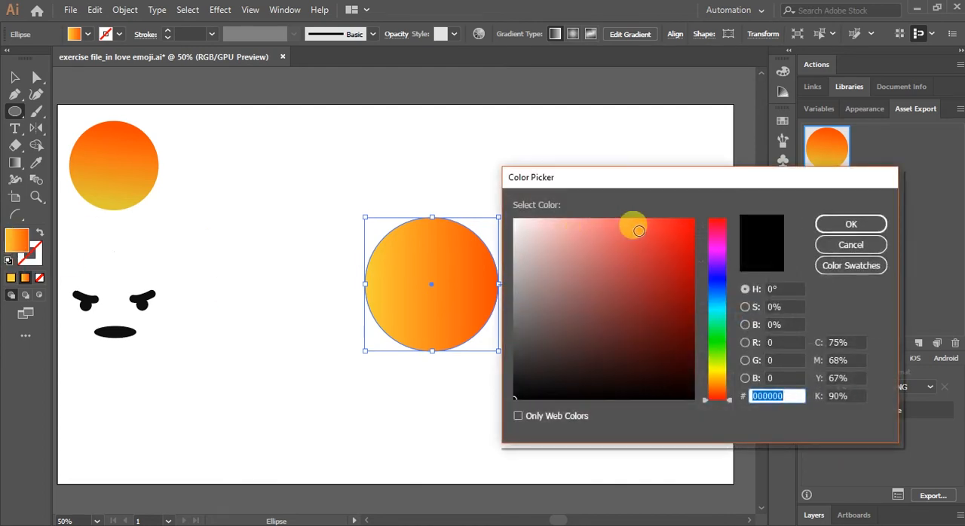
{"action": "left_click_drag", "start_coordinate": [712, 379], "coordinate": [715, 386]}
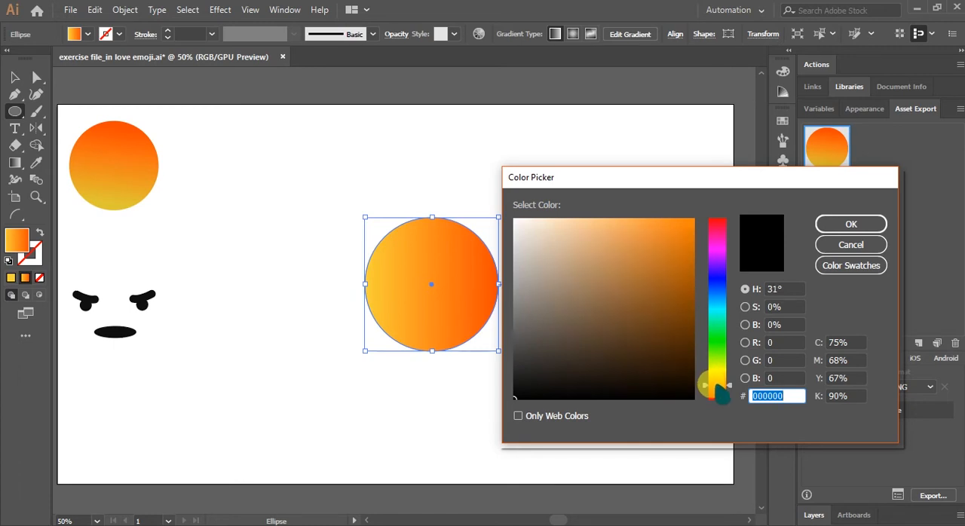
{"action": "mouse_move", "coordinate": [685, 215]}
{"action": "left_mouse_down"}
{"action": "mouse_move", "coordinate": [695, 226]}
{"action": "mouse_move", "coordinate": [700, 211]}
{"action": "left_mouse_up"}
{"action": "left_click", "coordinate": [829, 224]}
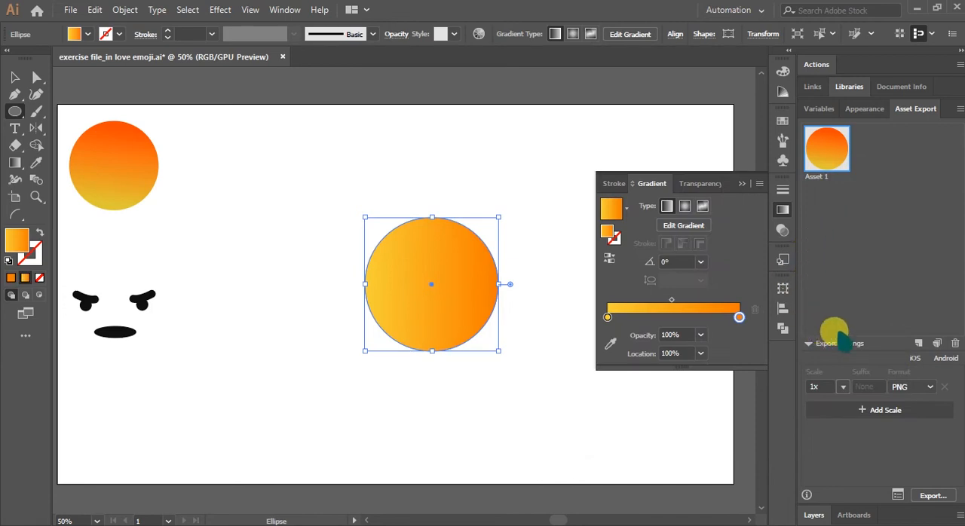
Change the gradient's end stop to a slightly redder orange with a hue of 25°.
{"action": "double_click", "coordinate": [17, 240]}
{"action": "left_click_drag", "start_coordinate": [718, 377], "coordinate": [722, 397]}
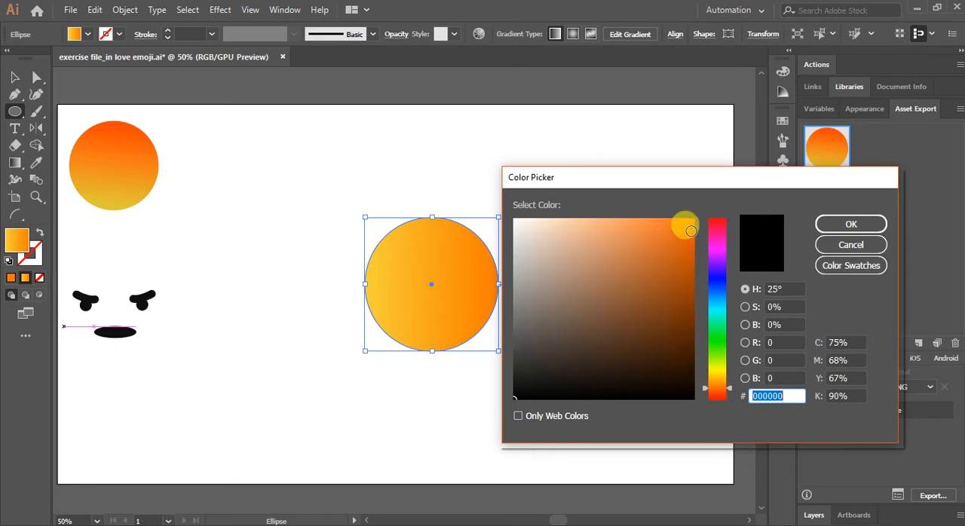
{"action": "left_click", "coordinate": [690, 221]}
{"action": "left_click", "coordinate": [852, 223]}
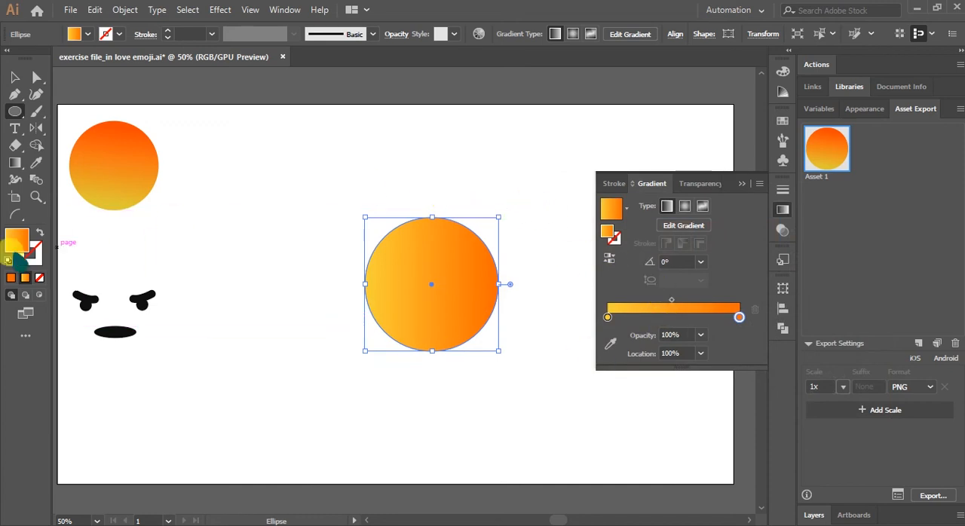
Deepen the gradient's end stop to a saturated red-orange with a hue of 21°.
{"action": "double_click", "coordinate": [15, 240]}
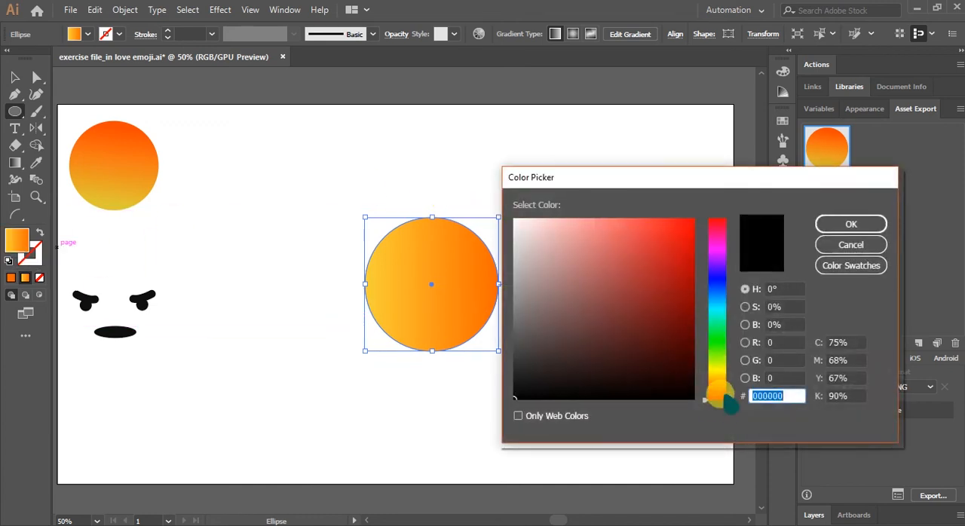
{"action": "left_click", "coordinate": [717, 390]}
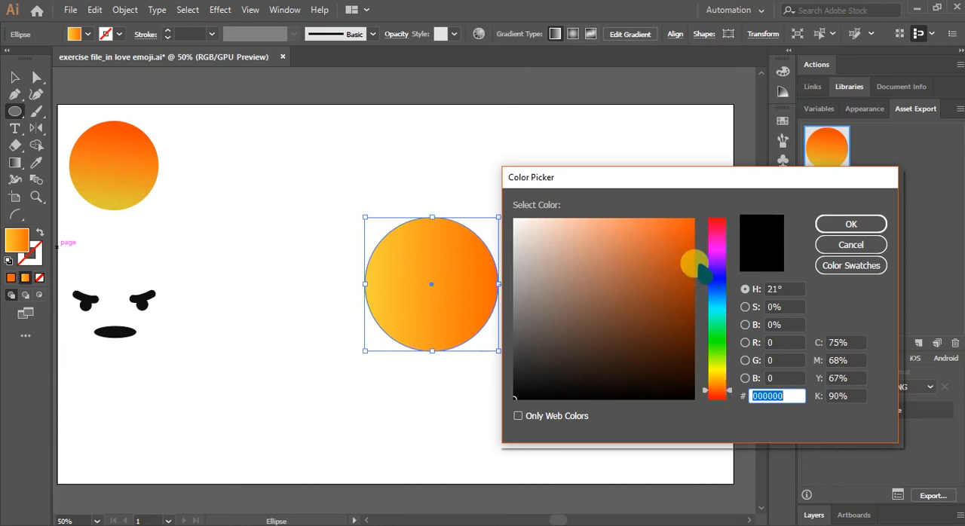
{"action": "left_click", "coordinate": [687, 220]}
{"action": "left_click", "coordinate": [850, 224]}
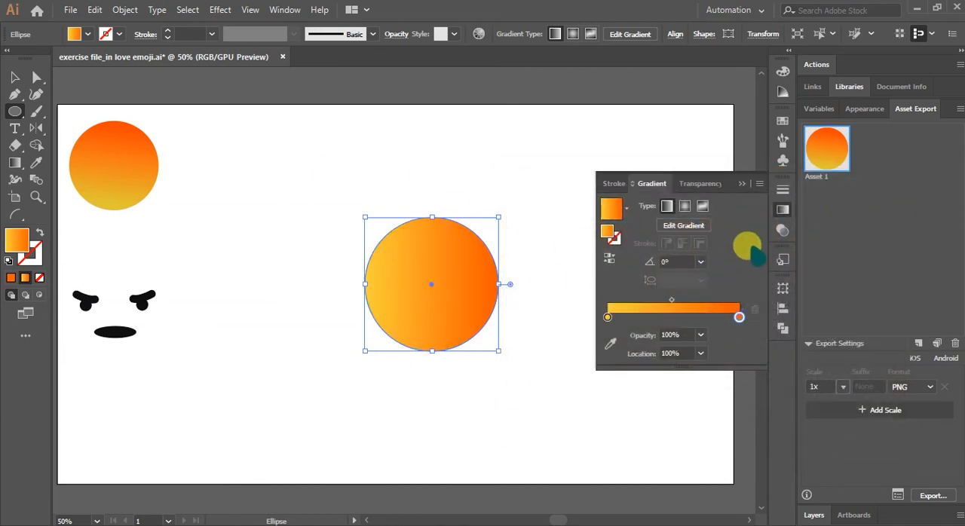
Redirect the circle's gradient vertically with the Gradient tool, from yellow at its lower edge to orange at its upper edge.
{"action": "left_click", "coordinate": [742, 186]}
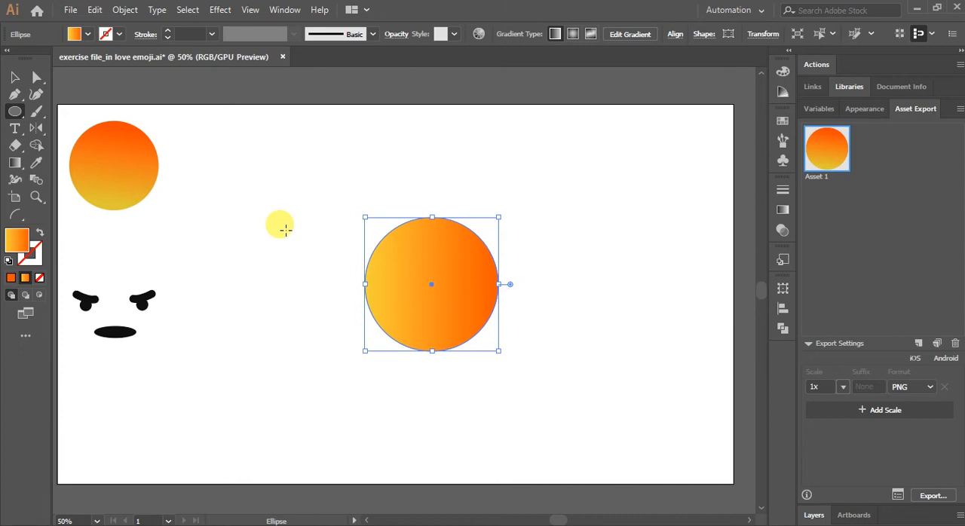
{"action": "left_click", "coordinate": [15, 165]}
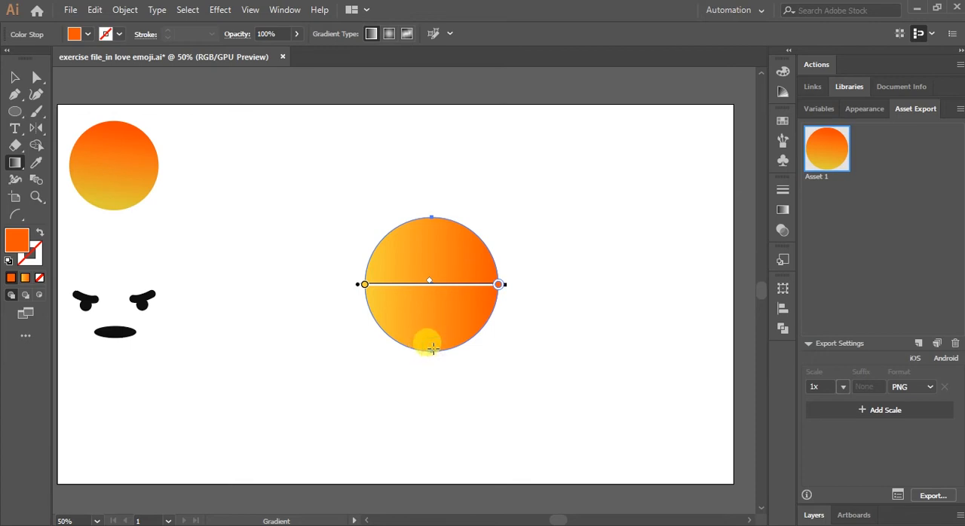
{"action": "left_click_drag", "start_coordinate": [433, 348], "coordinate": [430, 218]}
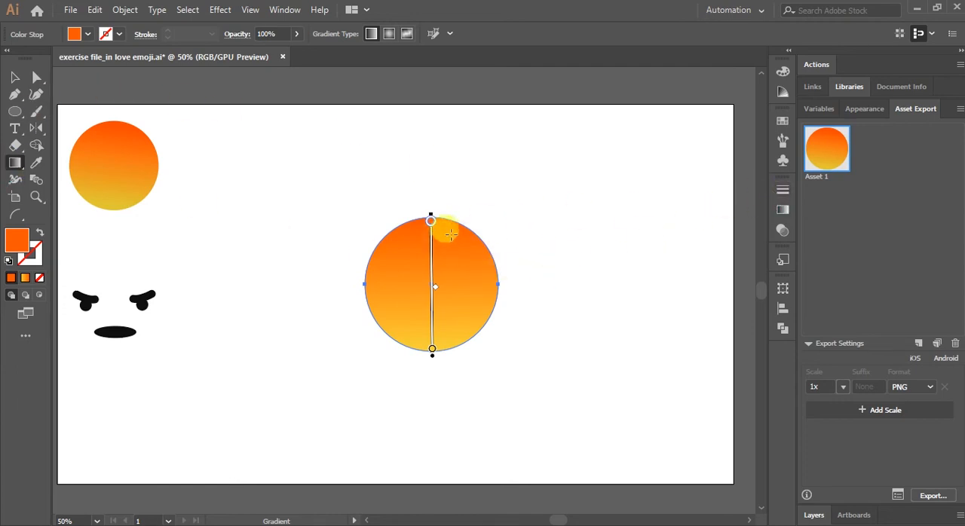
Shift the gradient's midpoint toward the yellow stop, to a location of about 34%, and deselect the circle.
{"action": "left_click", "coordinate": [783, 212]}
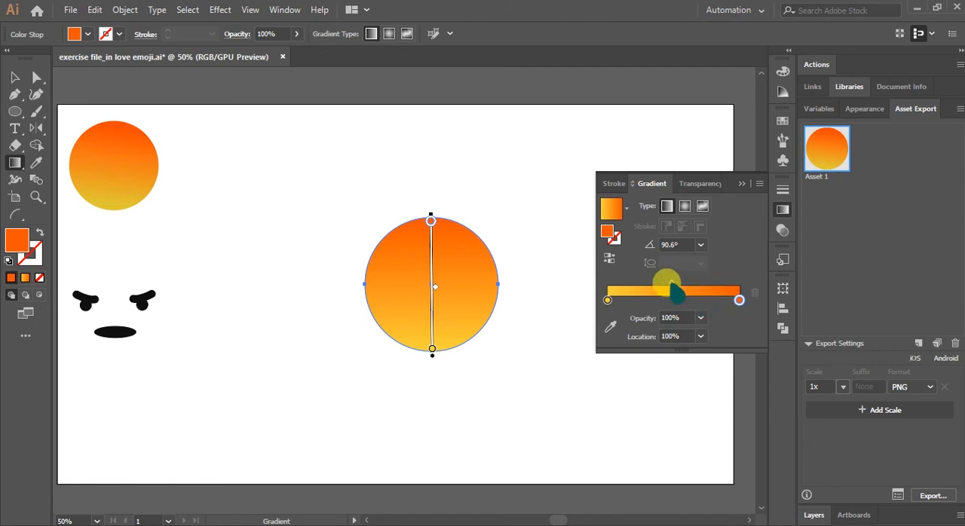
{"action": "left_click", "coordinate": [671, 286]}
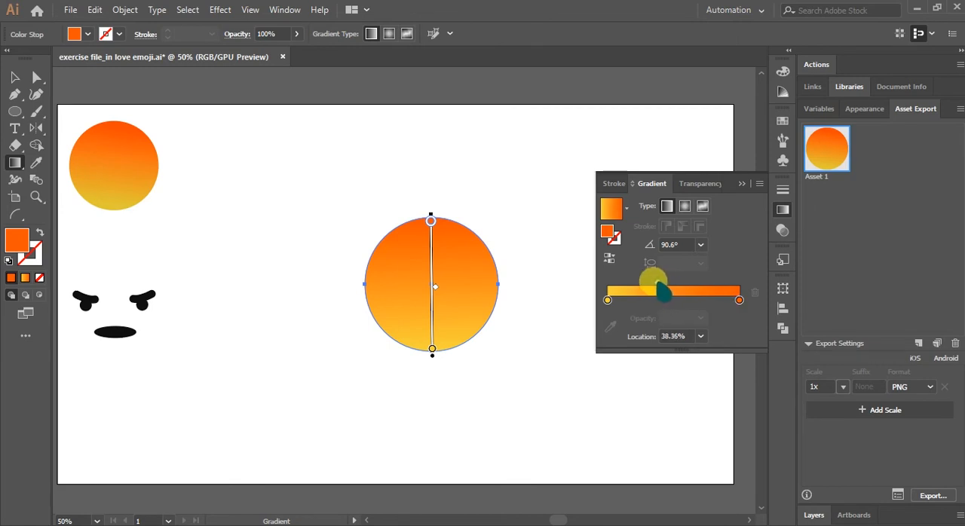
{"action": "left_click_drag", "start_coordinate": [646, 284], "coordinate": [663, 283]}
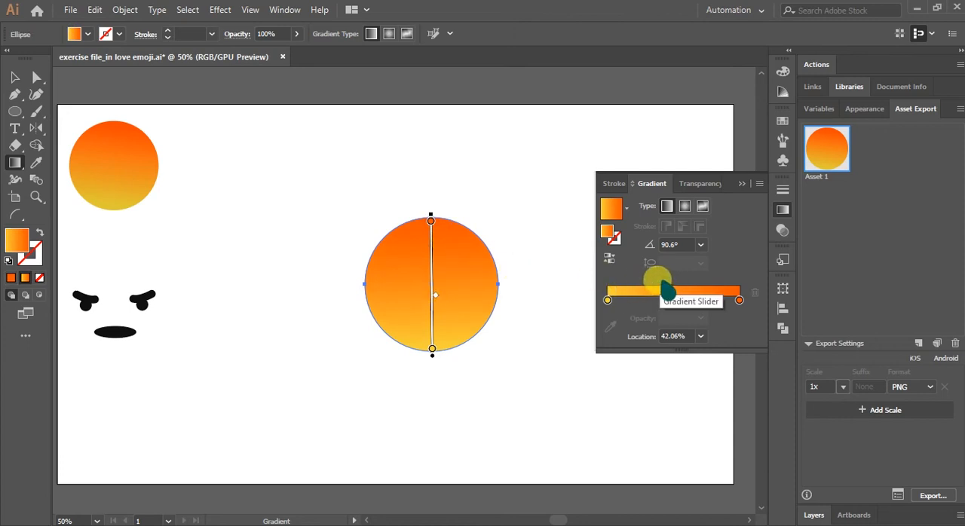
{"action": "mouse_move", "coordinate": [662, 285]}
{"action": "left_mouse_down"}
{"action": "mouse_move", "coordinate": [645, 285]}
{"action": "mouse_move", "coordinate": [656, 283]}
{"action": "left_mouse_up"}
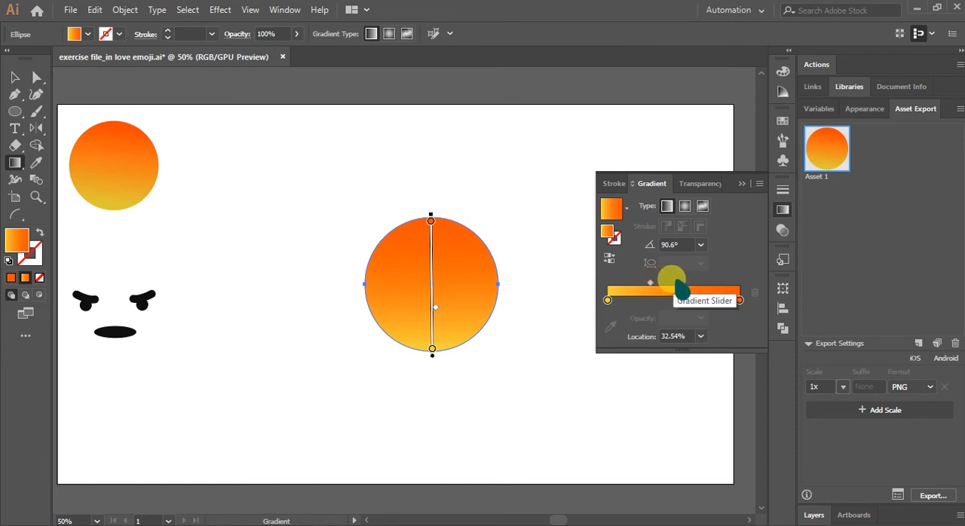
{"action": "left_click_drag", "start_coordinate": [650, 287], "coordinate": [618, 286]}
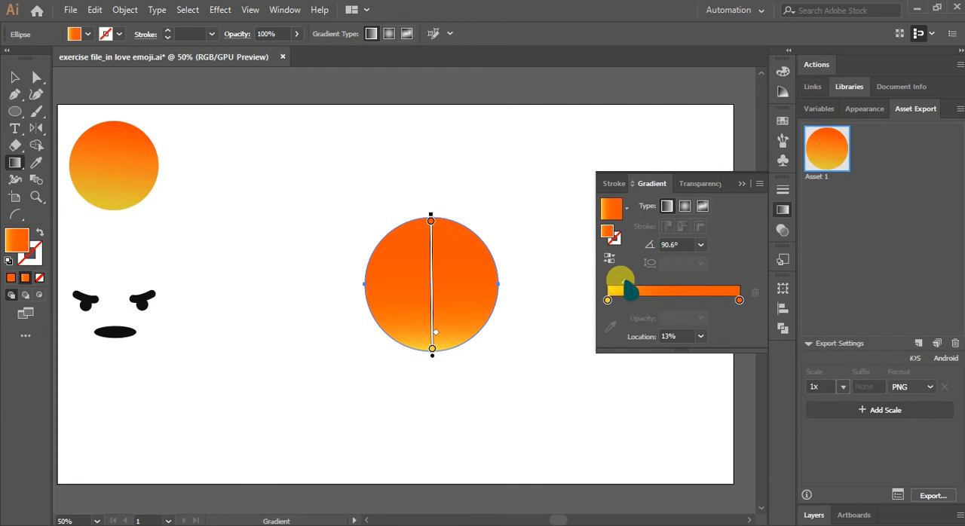
{"action": "left_click_drag", "start_coordinate": [625, 285], "coordinate": [648, 282]}
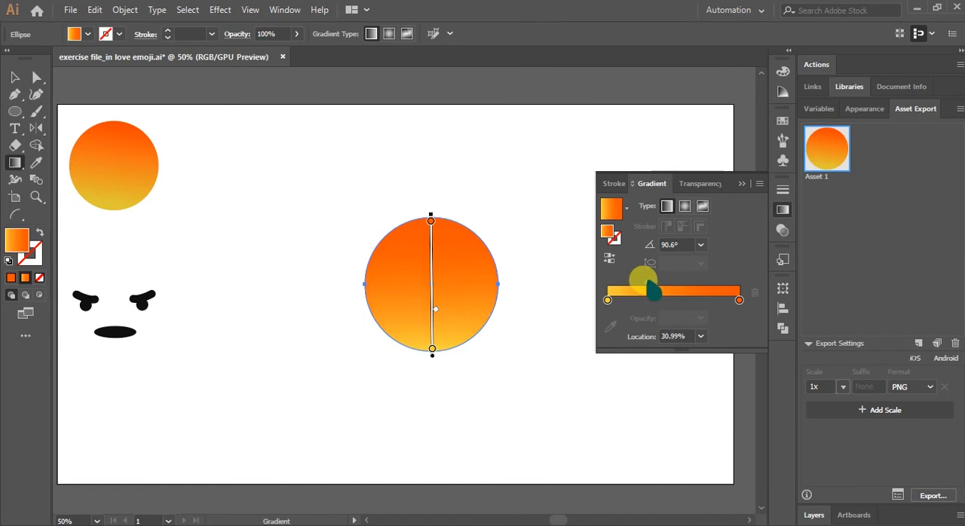
{"action": "left_click", "coordinate": [431, 219]}
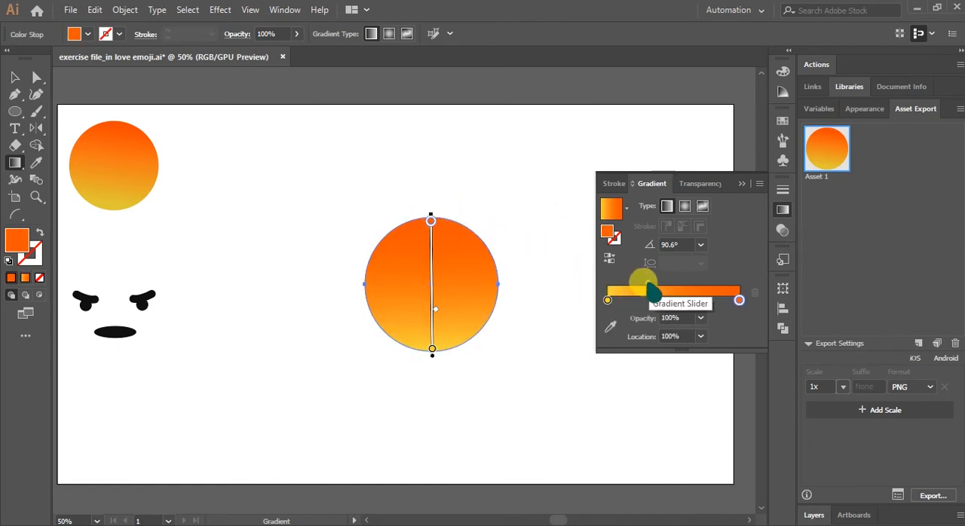
{"action": "left_click_drag", "start_coordinate": [648, 284], "coordinate": [654, 284]}
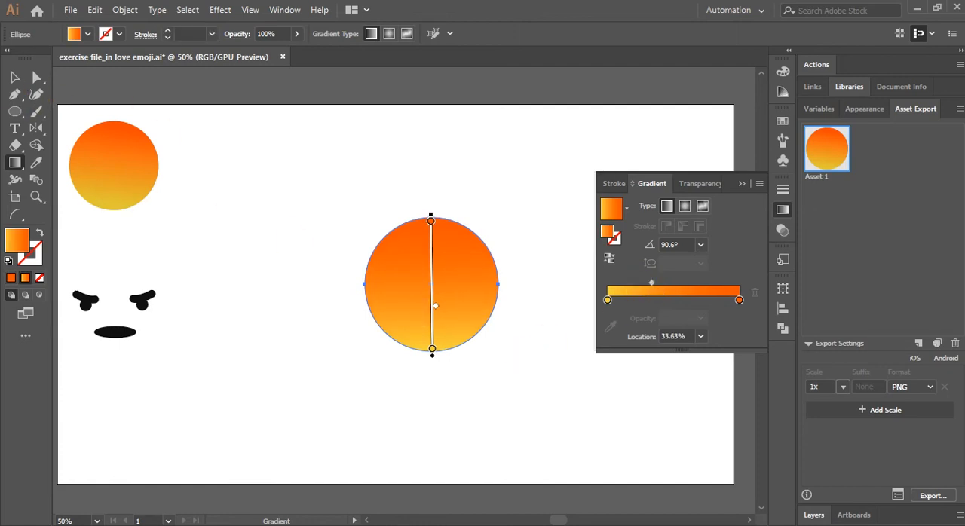
{"action": "left_click", "coordinate": [14, 77]}
{"action": "left_click", "coordinate": [281, 297]}
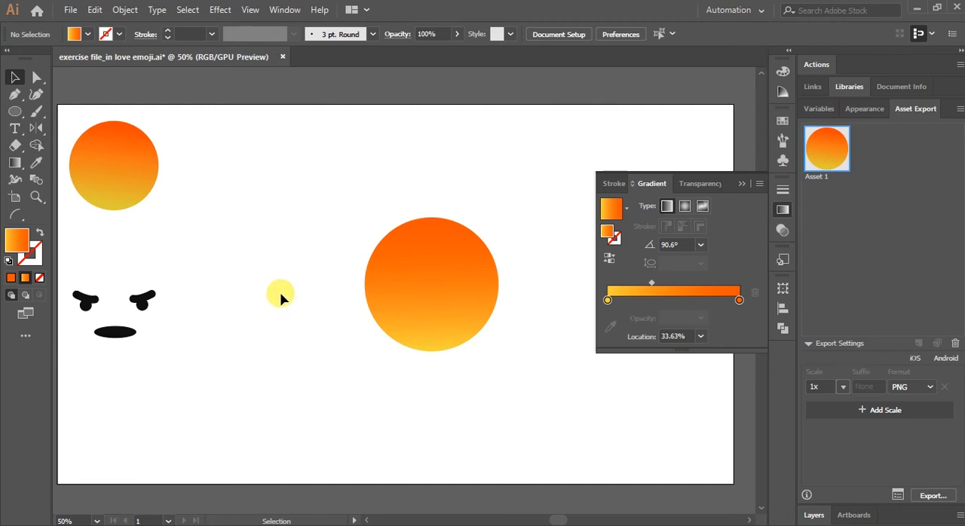
Fine-tune the gradient's midpoint to about 35% and bring up the Gradient tool's on-canvas handles for the circle.
{"action": "left_click_drag", "start_coordinate": [651, 283], "coordinate": [657, 303]}
{"action": "left_click", "coordinate": [440, 282]}
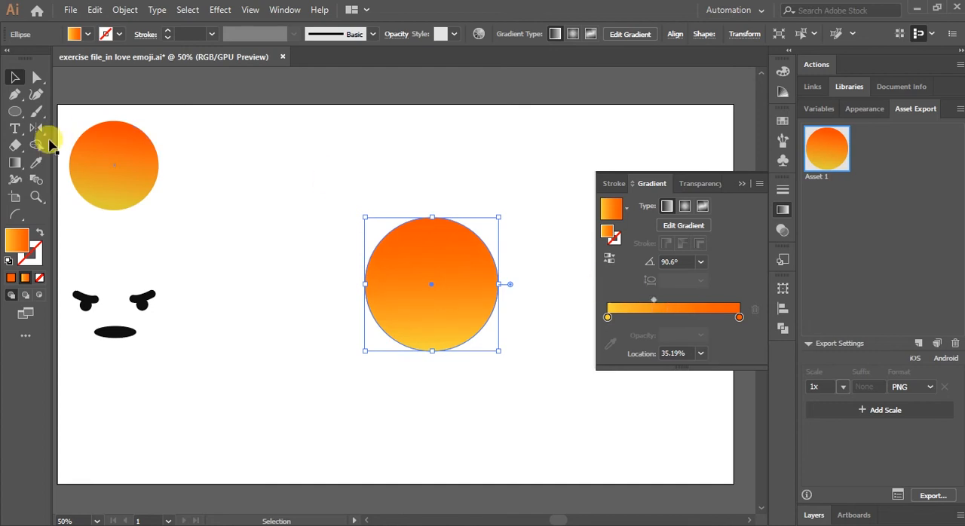
{"action": "left_click", "coordinate": [14, 162]}
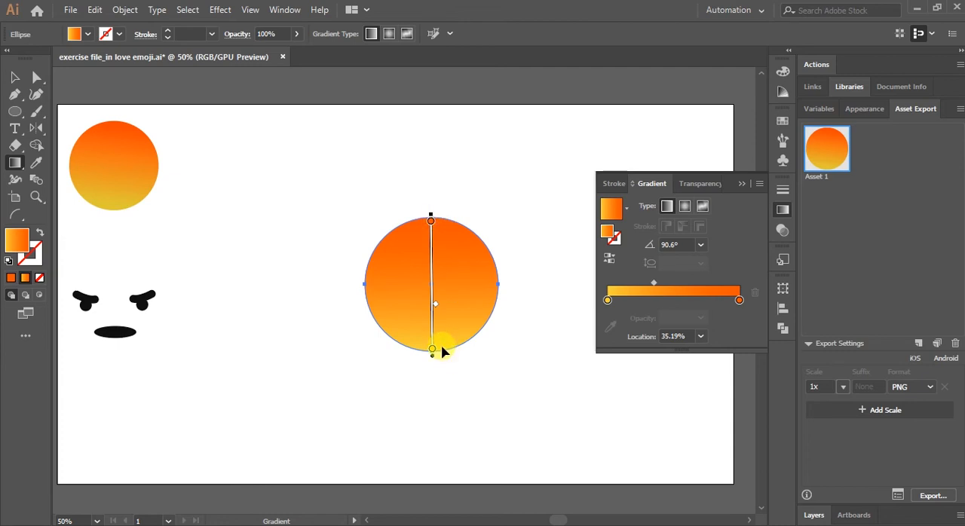
Redraw the circle's vertical gradient from near its lower edge to just above its upper edge, with the midpoint at about 27%.
{"action": "mouse_move", "coordinate": [443, 347]}
{"action": "left_mouse_down"}
{"action": "mouse_move", "coordinate": [435, 209]}
{"action": "mouse_move", "coordinate": [441, 226]}
{"action": "mouse_move", "coordinate": [446, 218]}
{"action": "mouse_move", "coordinate": [431, 218]}
{"action": "left_mouse_up"}
{"action": "mouse_move", "coordinate": [658, 291]}
{"action": "left_mouse_down"}
{"action": "mouse_move", "coordinate": [681, 287]}
{"action": "mouse_move", "coordinate": [650, 283]}
{"action": "mouse_move", "coordinate": [674, 286]}
{"action": "left_mouse_up"}
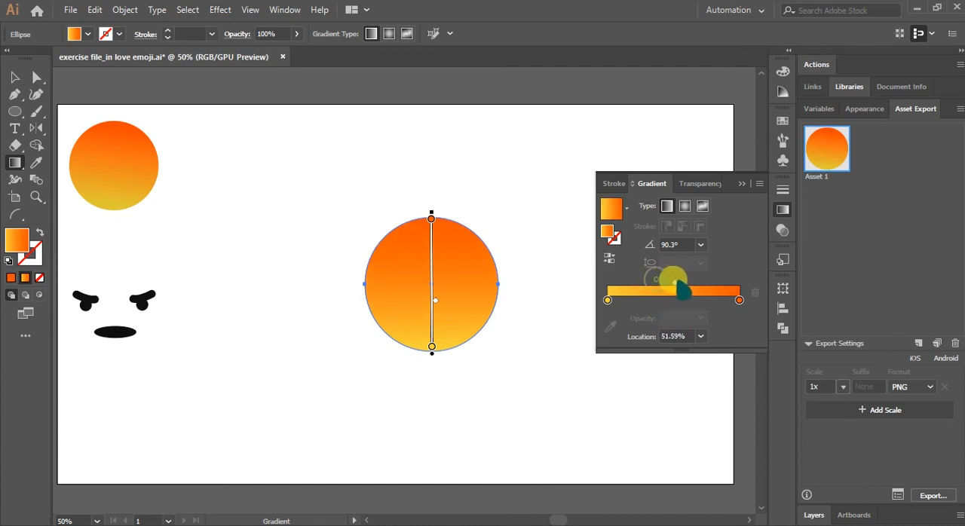
{"action": "left_click_drag", "start_coordinate": [445, 342], "coordinate": [431, 199]}
{"action": "left_click_drag", "start_coordinate": [675, 283], "coordinate": [645, 286]}
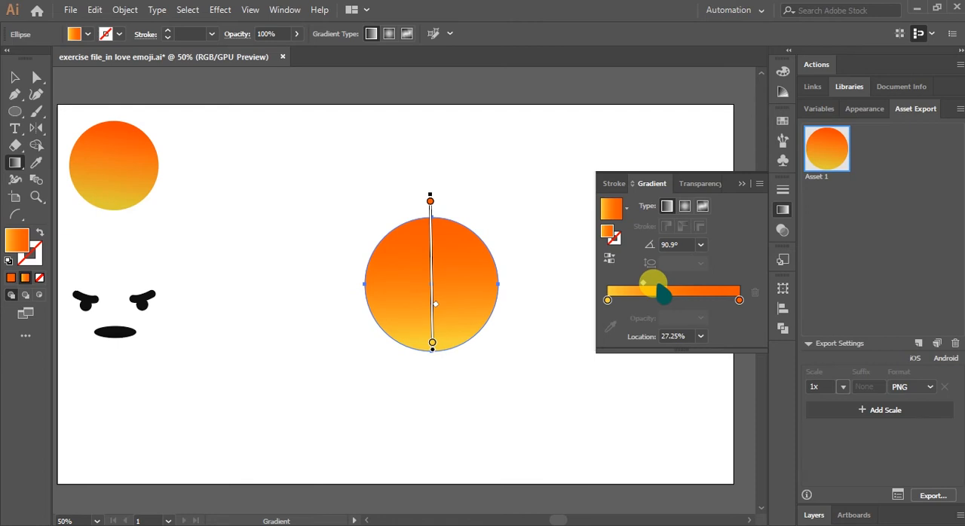
{"action": "left_click", "coordinate": [742, 184]}
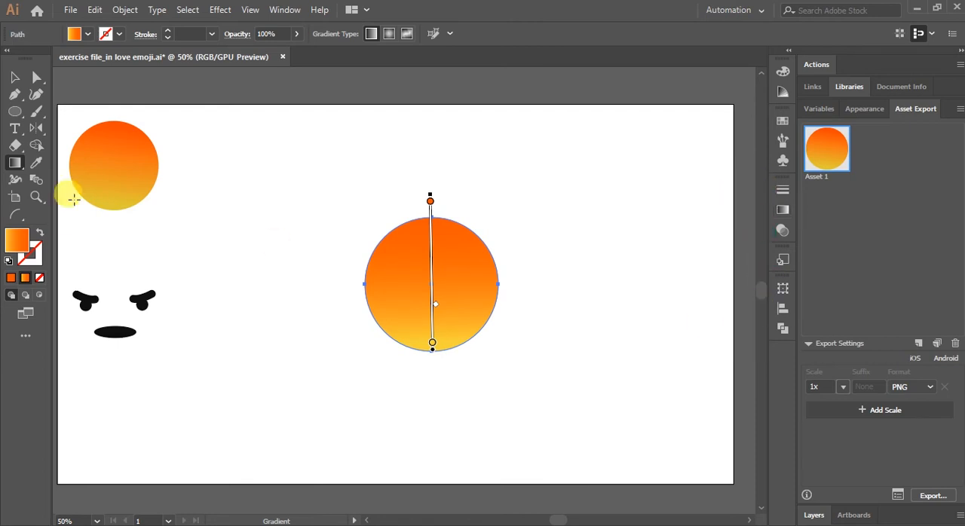
Copy the sample circle's gradient onto the face circle with the Eyedropper and set its midpoint to about 32%.
{"action": "left_click", "coordinate": [36, 163]}
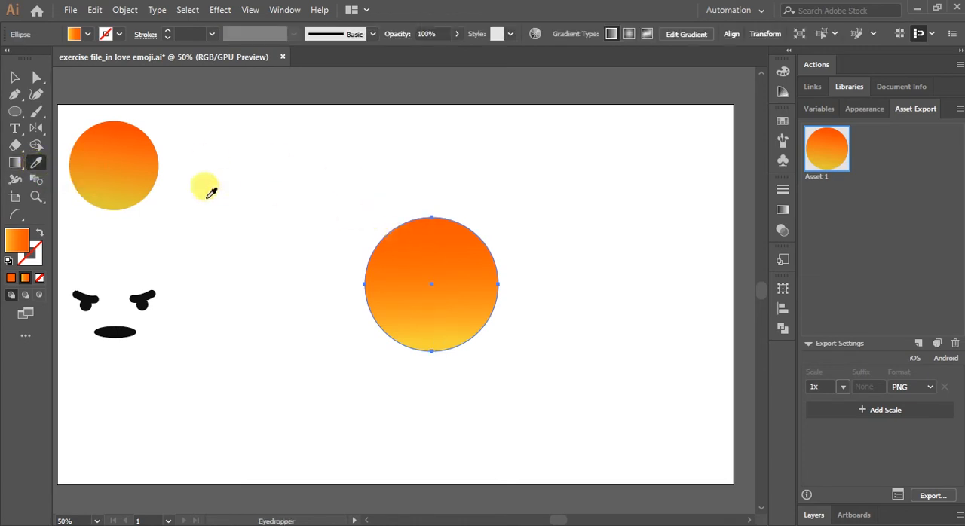
{"action": "left_click", "coordinate": [123, 155]}
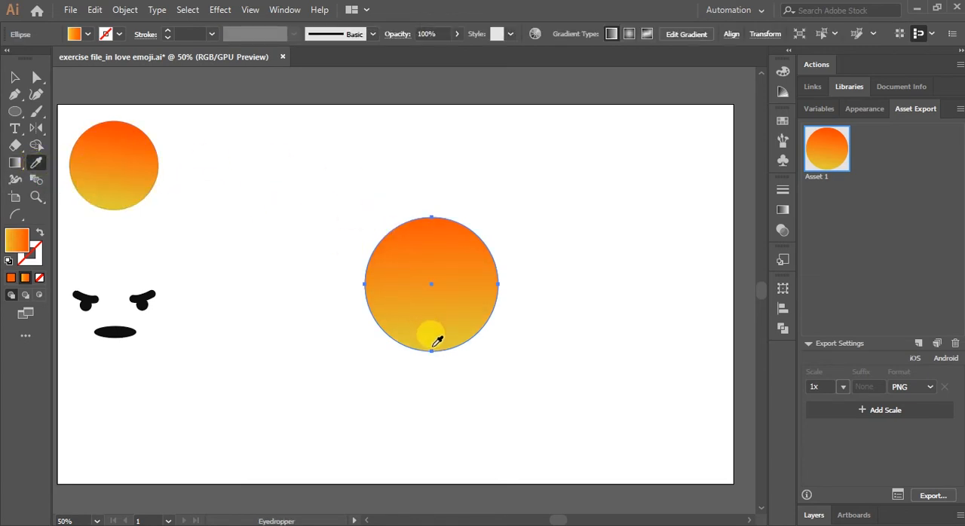
{"action": "left_click", "coordinate": [783, 210]}
{"action": "left_click_drag", "start_coordinate": [674, 305], "coordinate": [656, 305]}
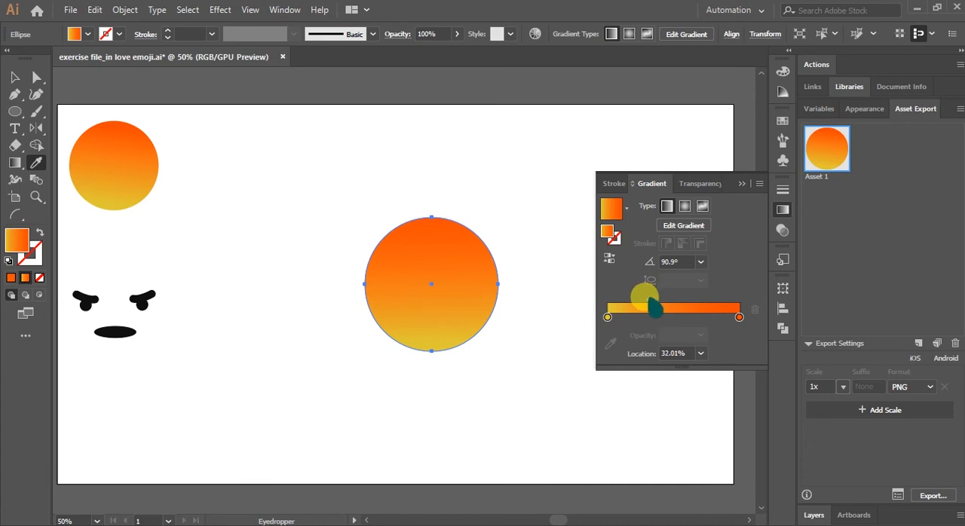
{"action": "left_click", "coordinate": [745, 188]}
{"action": "left_click", "coordinate": [634, 227]}
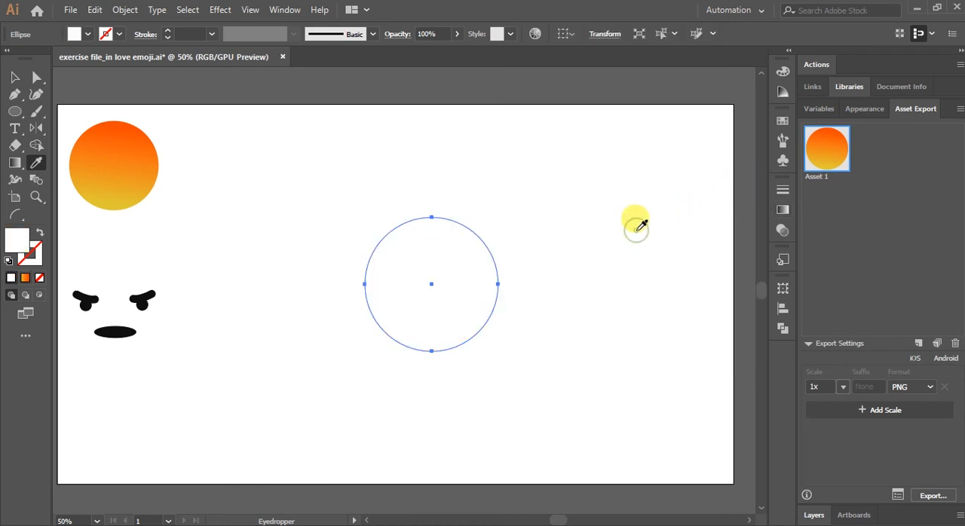
{"action": "key", "text": "ctrl+z"}
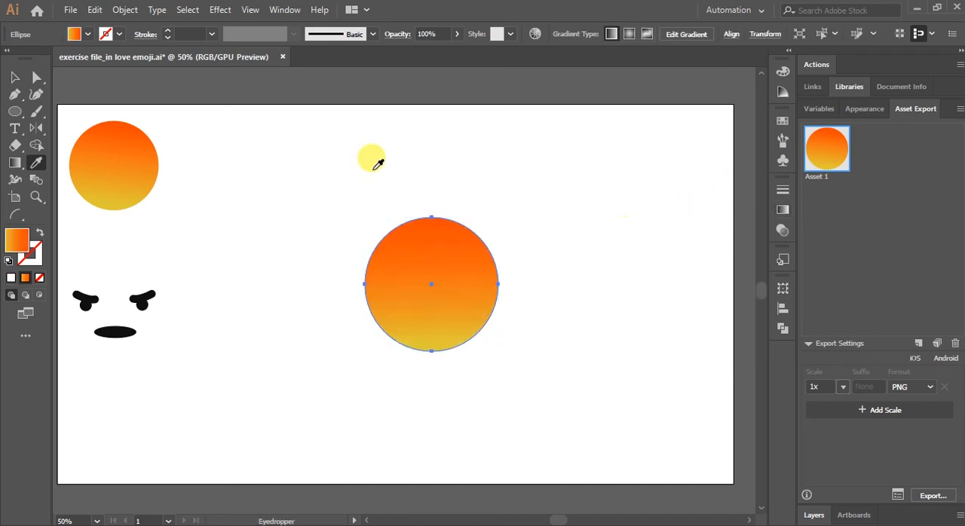
{"action": "left_click", "coordinate": [14, 77]}
{"action": "left_click", "coordinate": [683, 224]}
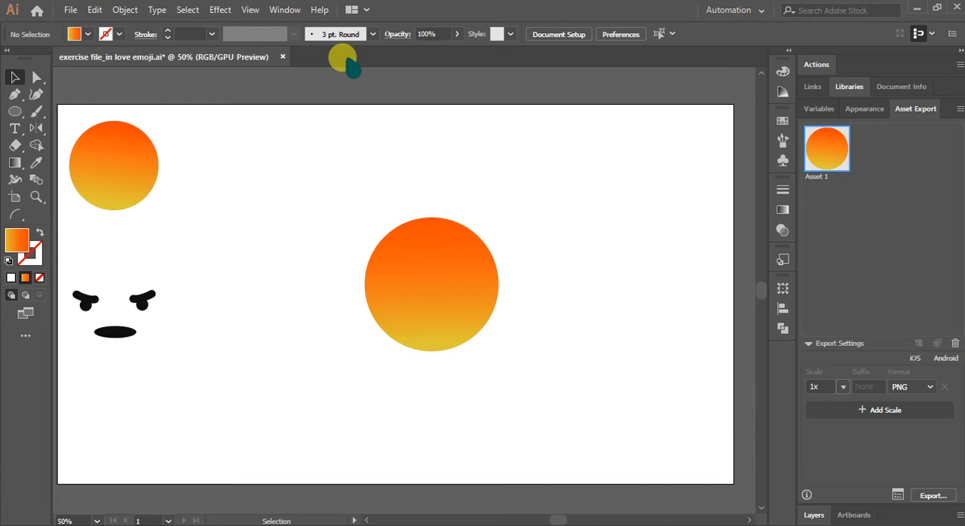
Draw a small flat ellipse below and to the left of the face and fill it with near-black #141414.
{"action": "left_click", "coordinate": [15, 111]}
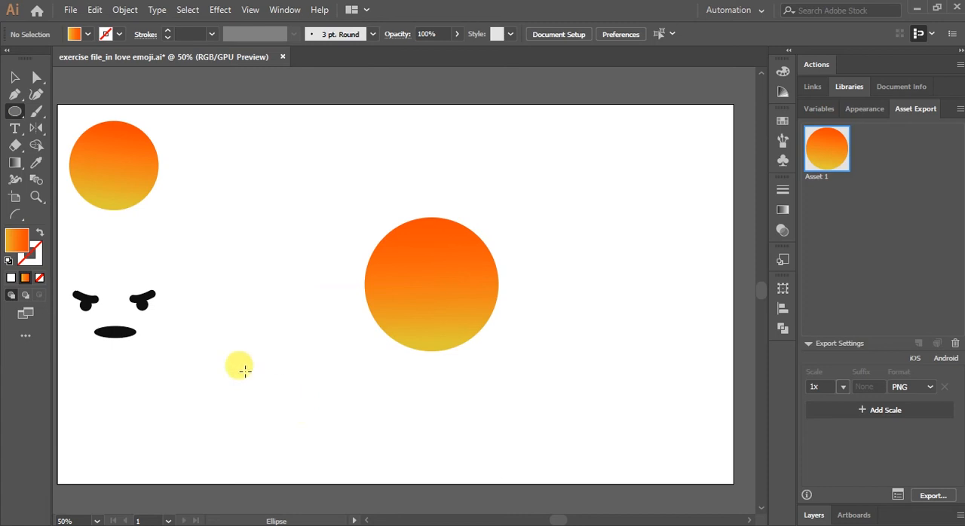
{"action": "left_click_drag", "start_coordinate": [269, 374], "coordinate": [313, 388]}
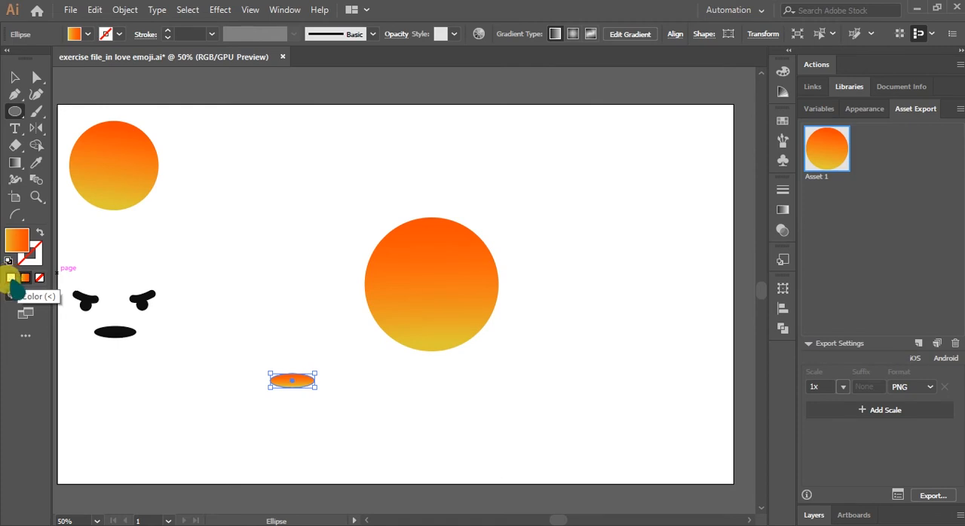
{"action": "left_click", "coordinate": [39, 277]}
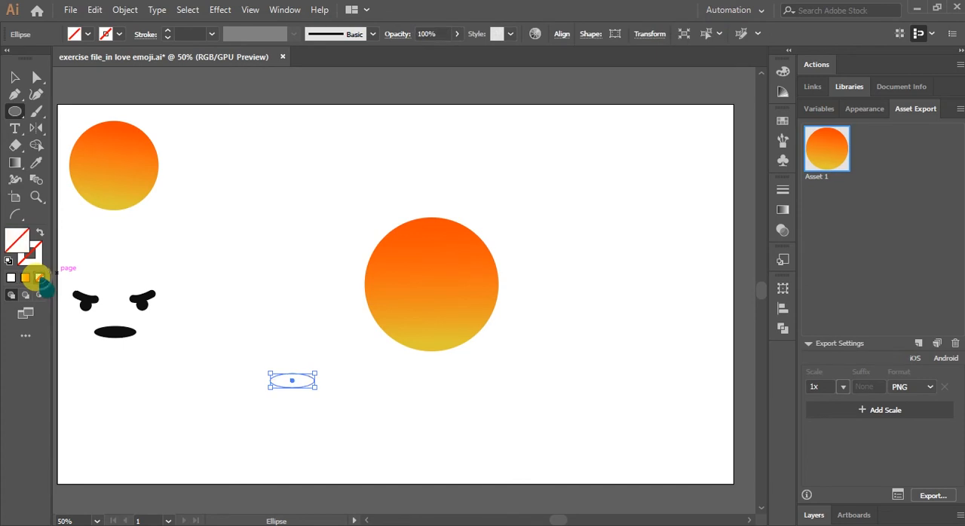
{"action": "left_click", "coordinate": [11, 277]}
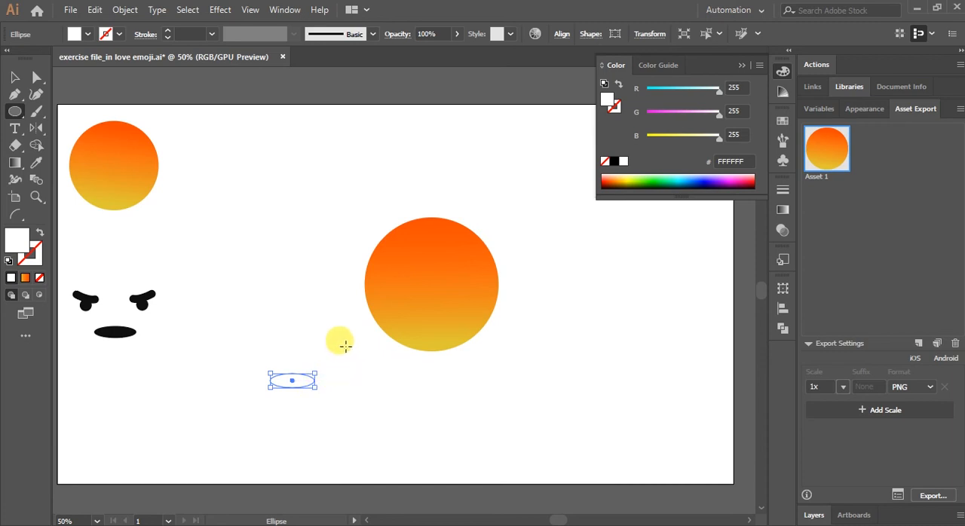
{"action": "double_click", "coordinate": [17, 240]}
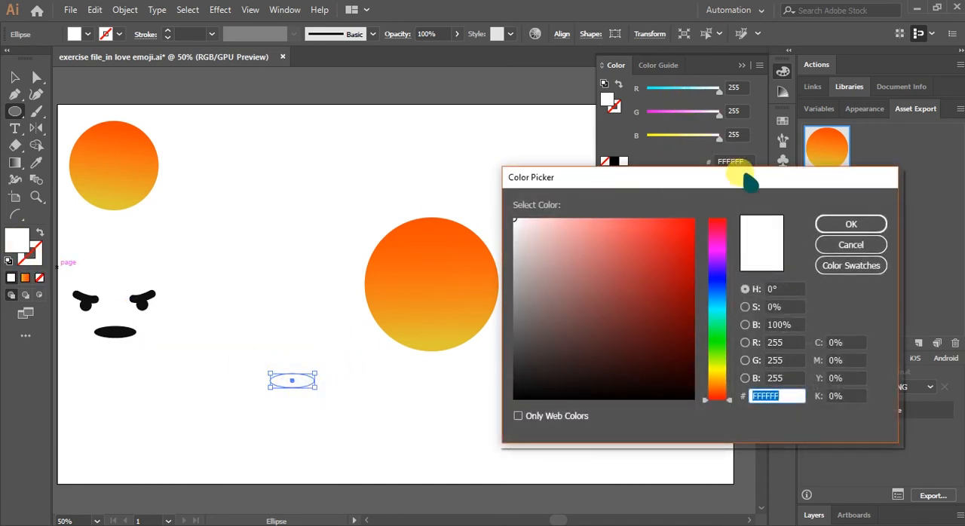
{"action": "left_click_drag", "start_coordinate": [746, 183], "coordinate": [765, 154]}
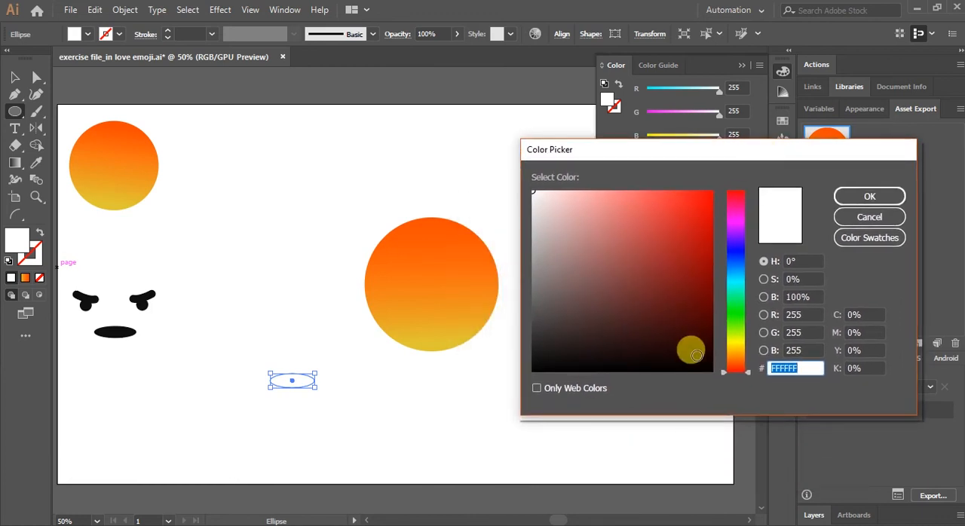
{"action": "left_click", "coordinate": [535, 356]}
{"action": "left_click_drag", "start_coordinate": [533, 356], "coordinate": [535, 358]}
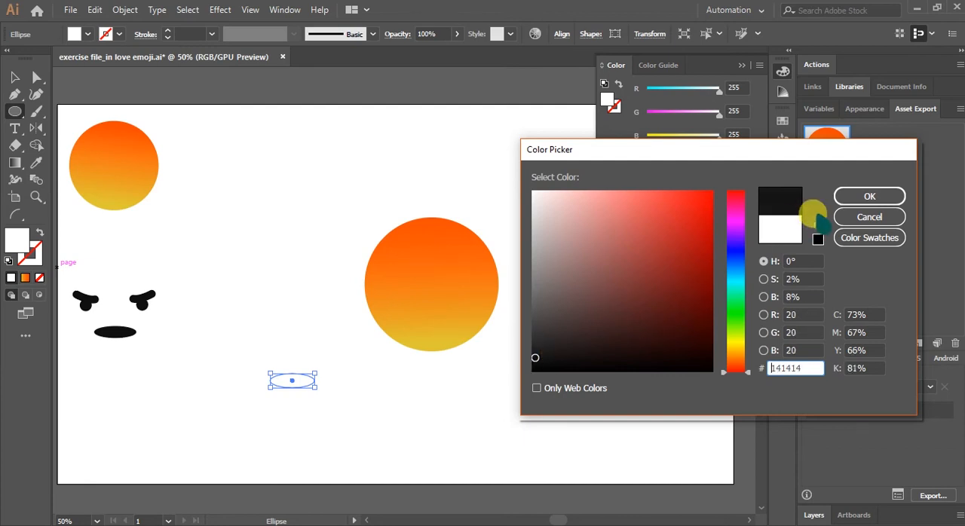
{"action": "left_click", "coordinate": [864, 197]}
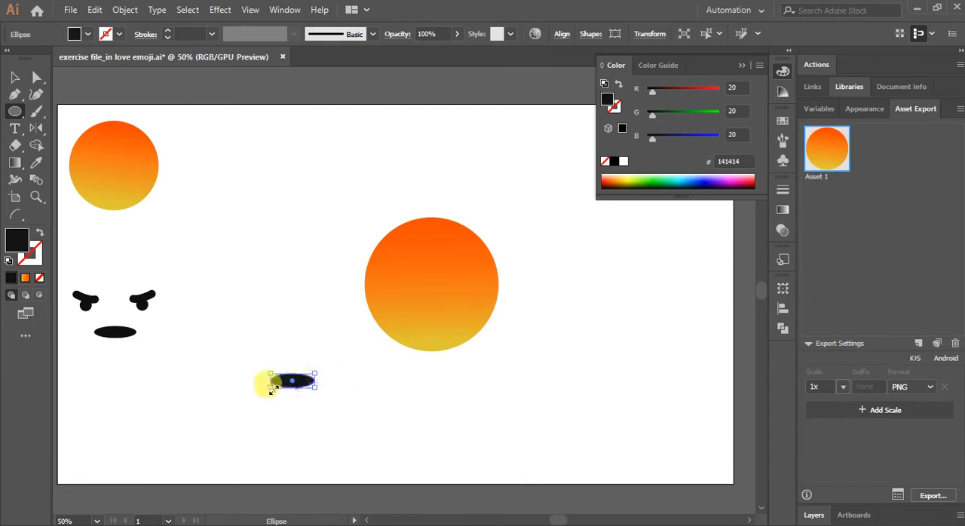
Move the black ellipse onto the lower part of the face as a mouth, centred horizontally on the circle.
{"action": "left_click", "coordinate": [15, 77]}
{"action": "left_click_drag", "start_coordinate": [305, 389], "coordinate": [446, 334]}
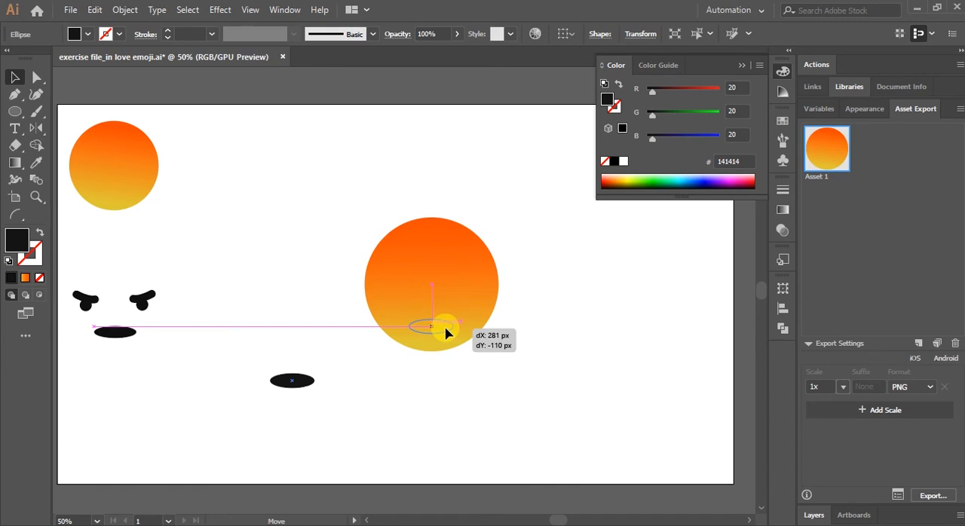
{"action": "left_click_drag", "start_coordinate": [446, 334], "coordinate": [445, 334]}
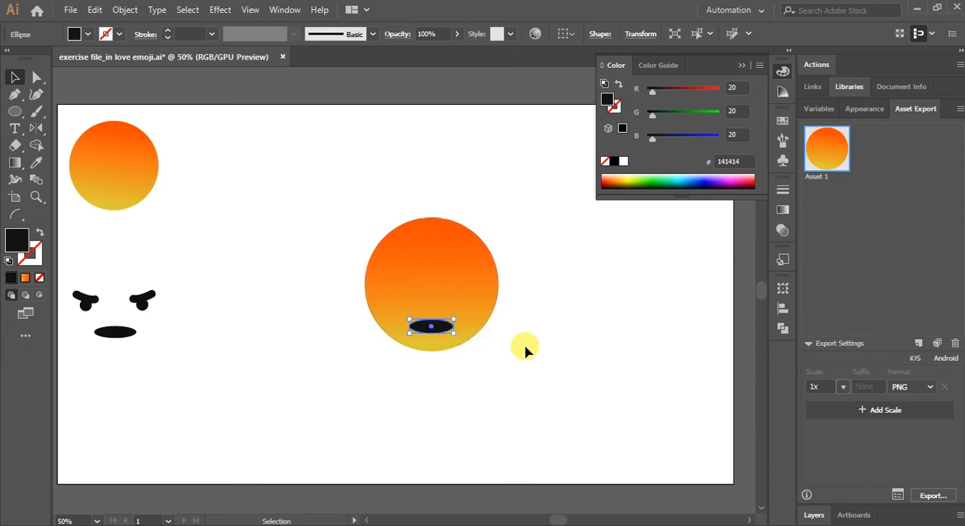
{"action": "left_click", "coordinate": [552, 363]}
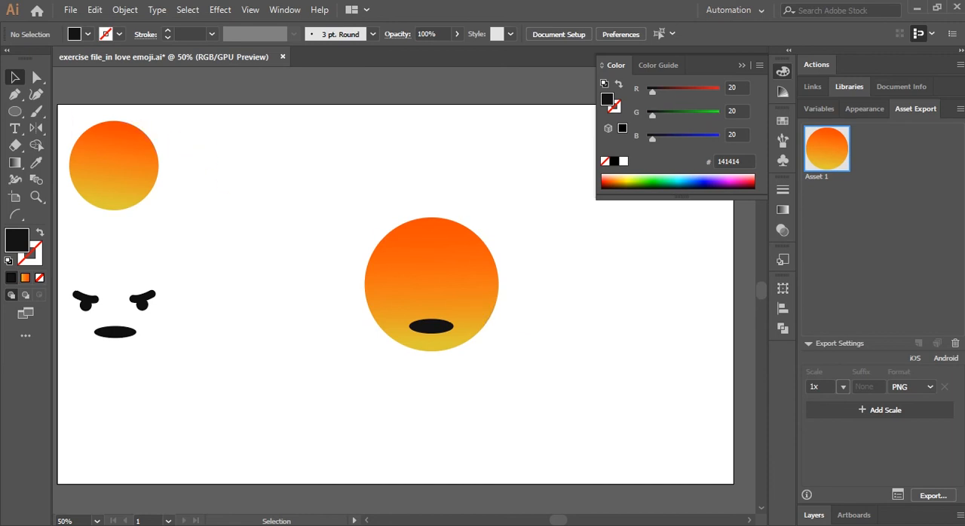
Draw a small near-black circle beside the face and place it above the mouth's left end as the left eye.
{"action": "left_click", "coordinate": [14, 111]}
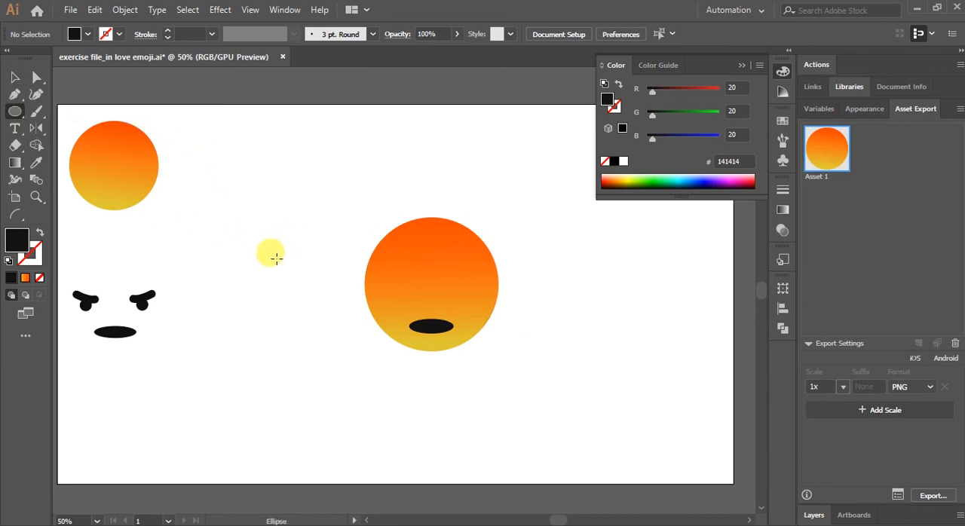
{"action": "left_click_drag", "start_coordinate": [252, 246], "coordinate": [261, 256]}
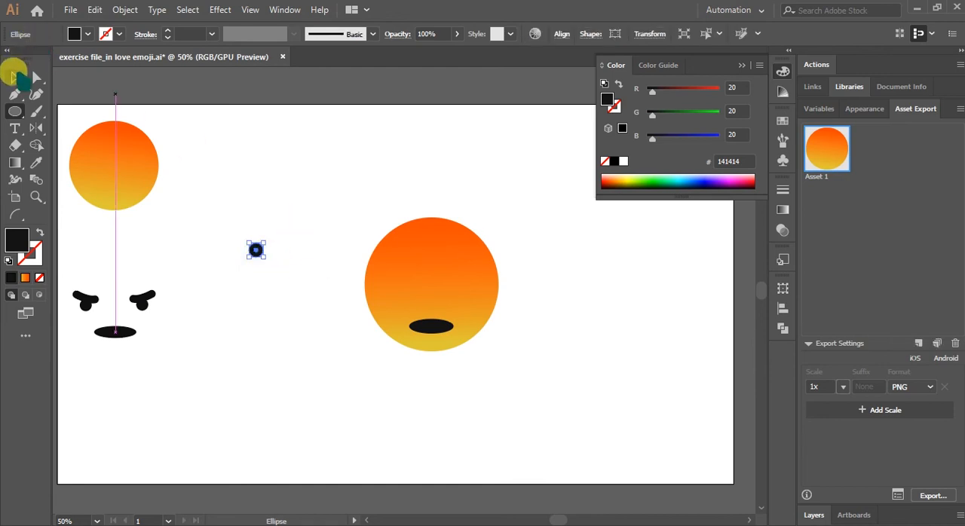
{"action": "left_click", "coordinate": [14, 76]}
{"action": "left_click", "coordinate": [433, 251]}
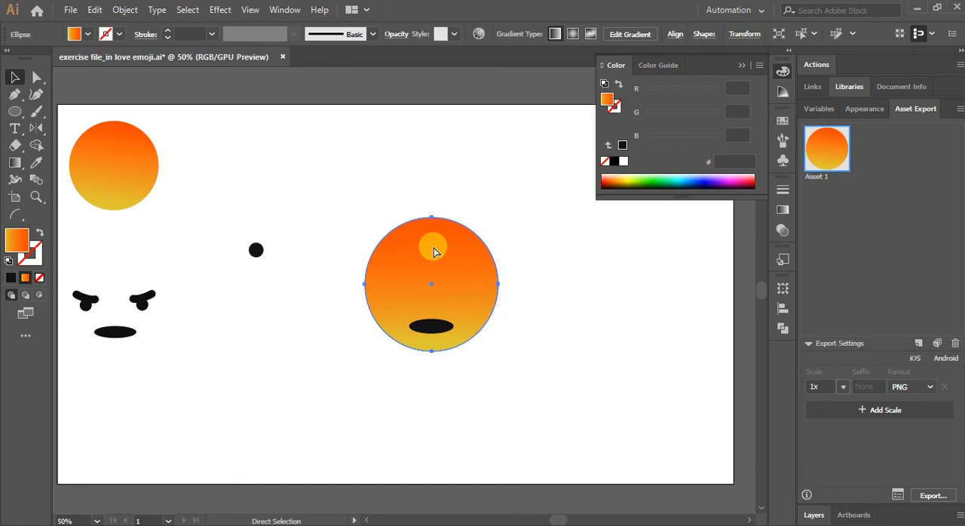
{"action": "key", "text": "ctrl+equal"}
{"action": "key", "text": "ctrl+equal"}
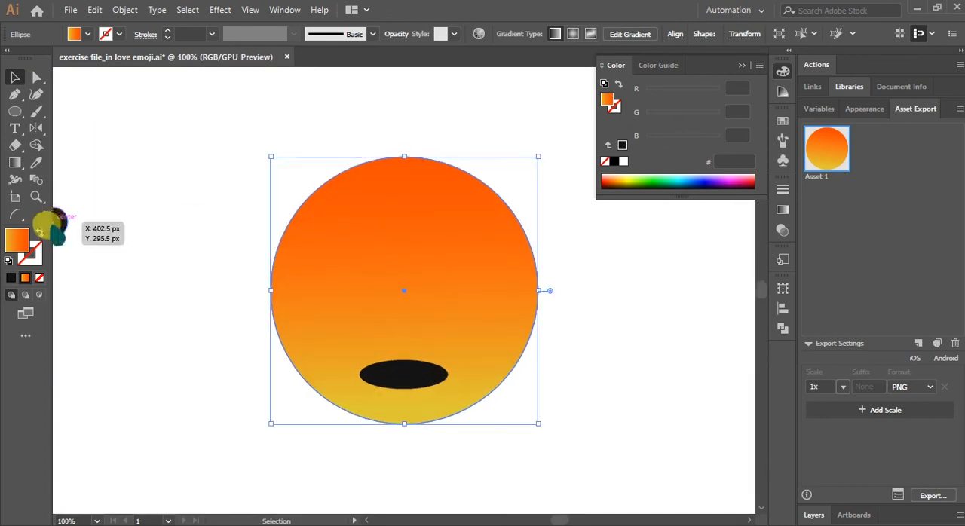
{"action": "left_click", "coordinate": [64, 227]}
{"action": "left_click_drag", "start_coordinate": [64, 228], "coordinate": [340, 313]}
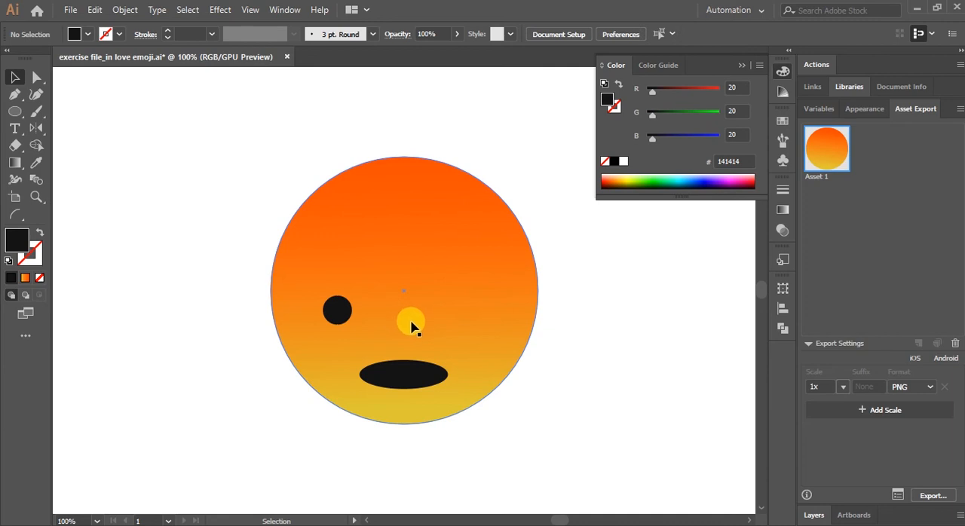
Create a mirrored copy of the left eye with the Reflect tool across a vertical axis.
{"action": "left_click", "coordinate": [344, 318]}
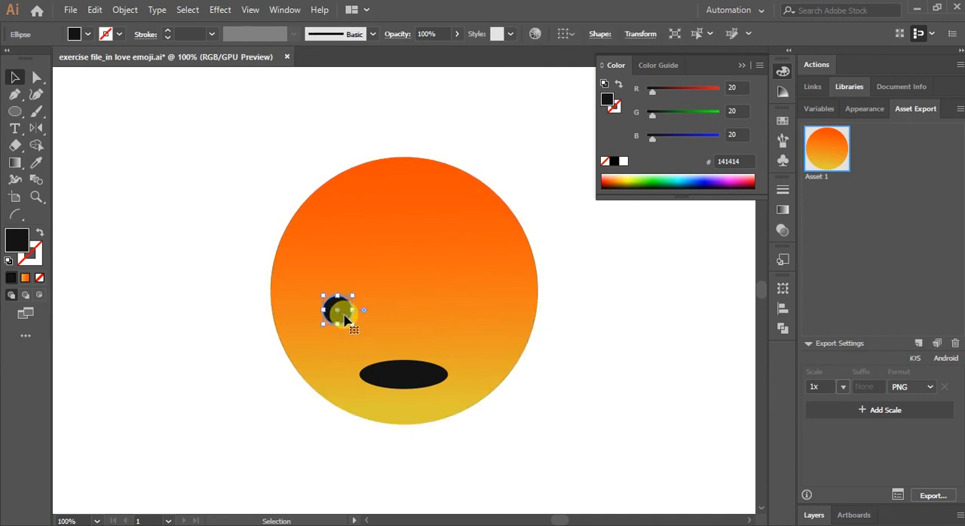
{"action": "left_click", "coordinate": [36, 128]}
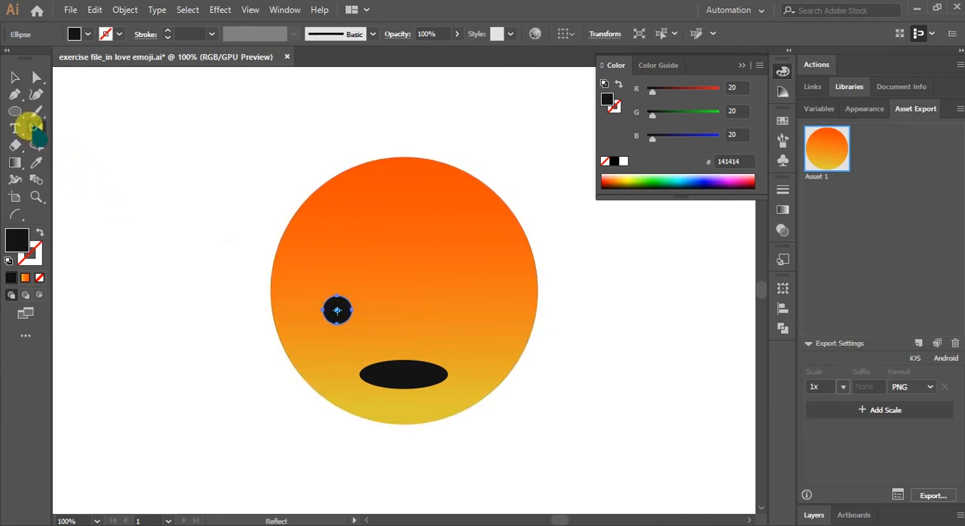
{"action": "left_click_drag", "start_coordinate": [345, 297], "coordinate": [385, 312]}
{"action": "left_click", "coordinate": [383, 311], "text": "alt"}
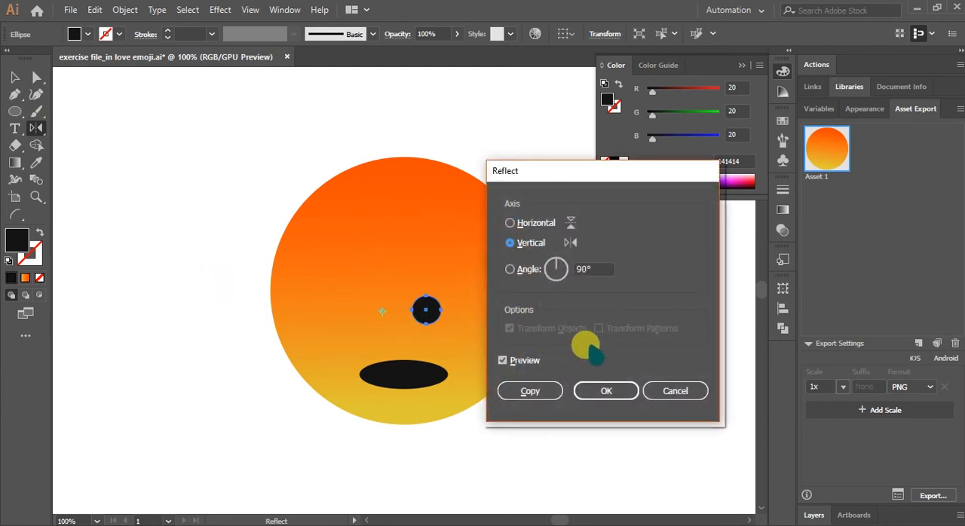
{"action": "left_click", "coordinate": [527, 390]}
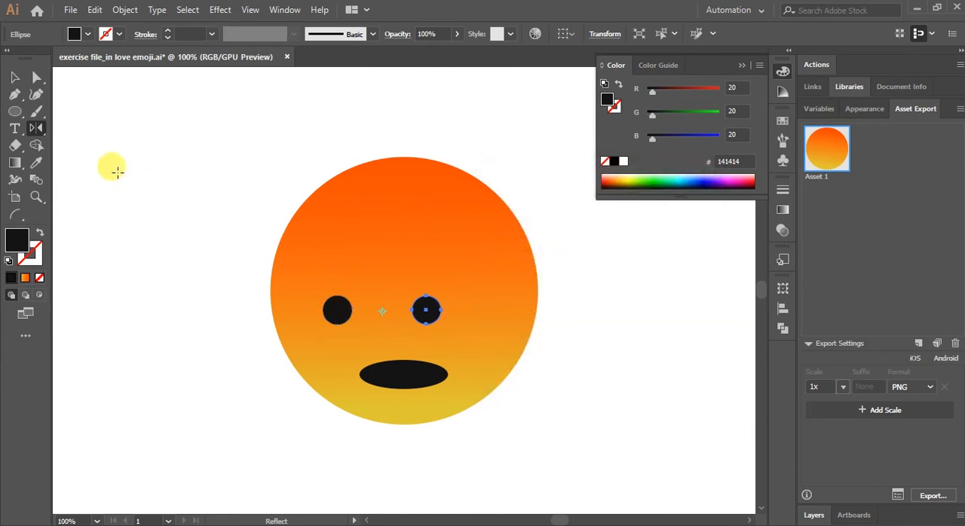
Shift the copied eye horizontally to the right side of the face, level with the left eye.
{"action": "left_click", "coordinate": [13, 78]}
{"action": "left_click_drag", "start_coordinate": [442, 315], "coordinate": [475, 315]}
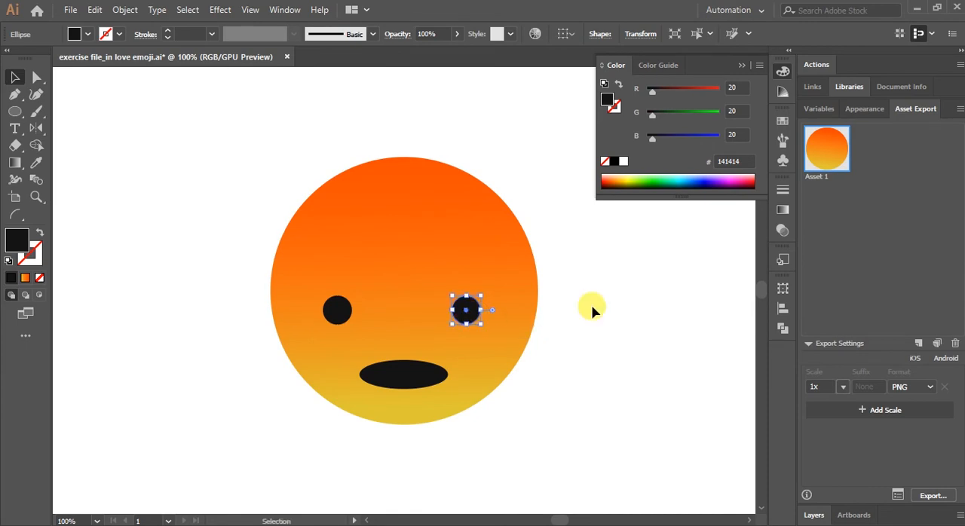
{"action": "left_click", "coordinate": [648, 303]}
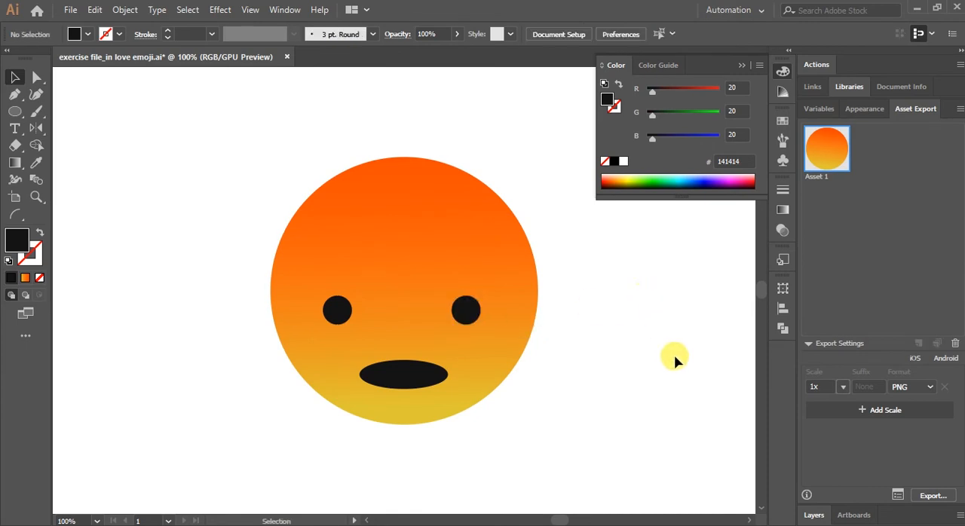
Nudge the mouth and both eyes slightly downward on the face.
{"action": "left_click", "coordinate": [432, 386]}
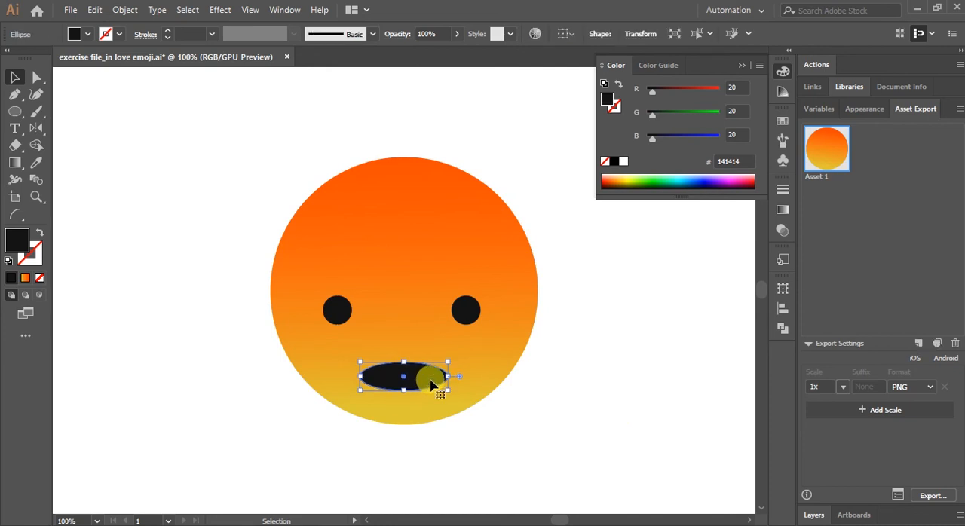
{"action": "left_click", "coordinate": [465, 311]}
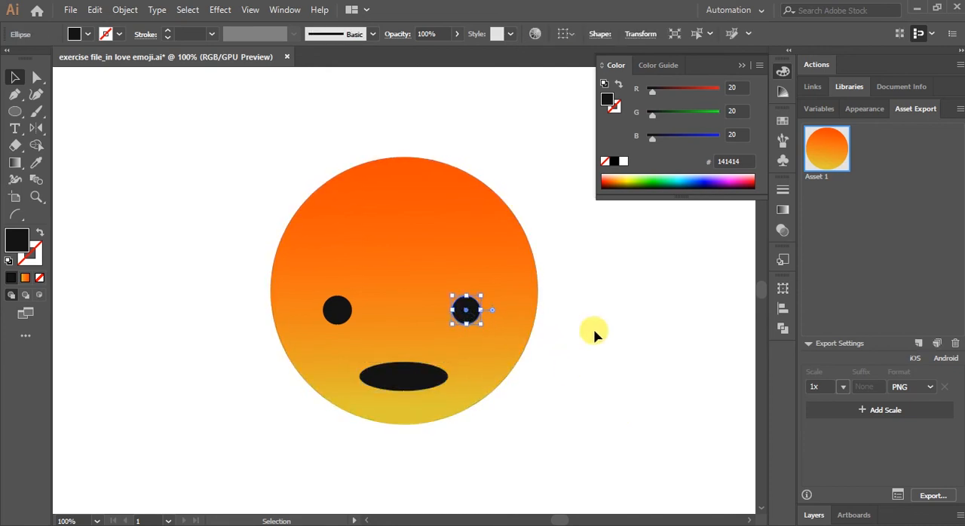
{"action": "left_click", "coordinate": [339, 310]}
{"action": "left_click", "coordinate": [665, 399]}
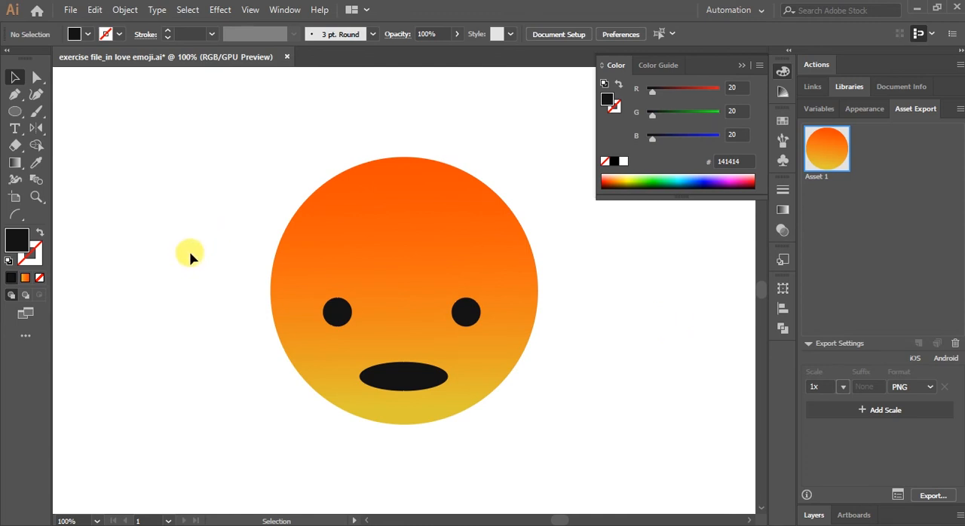
Draw a gently curved eyebrow path about 52 px wide above the left eye with the Pen tool, sloping down toward the face's centre.
{"action": "left_click", "coordinate": [15, 93]}
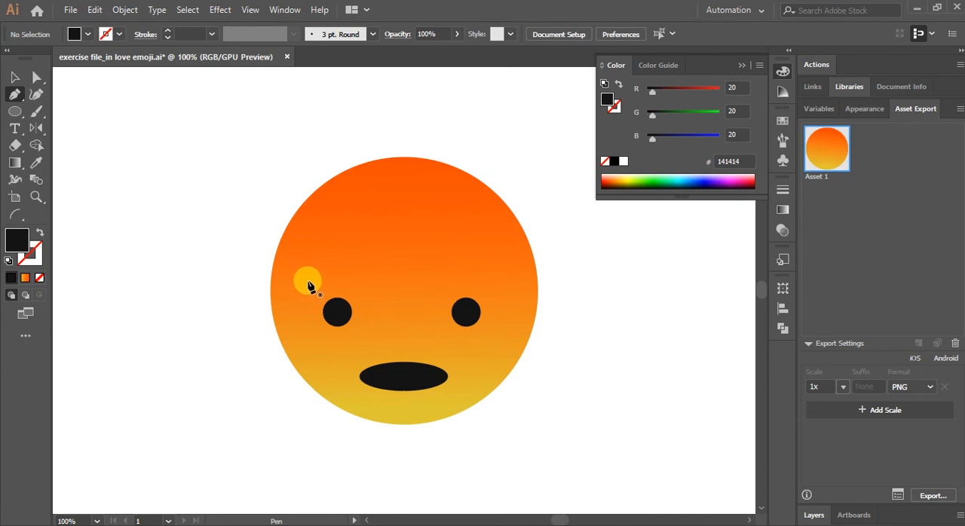
{"action": "left_click", "coordinate": [307, 281]}
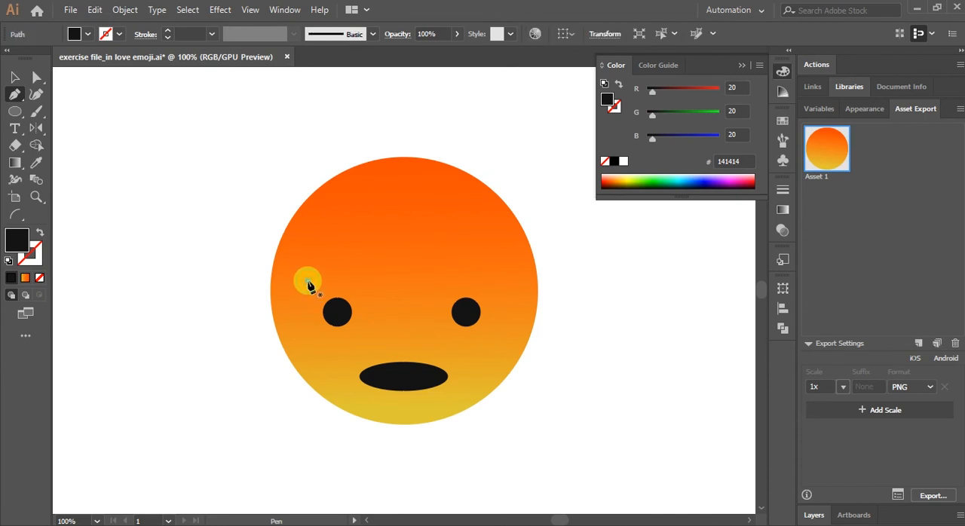
{"action": "left_click", "coordinate": [359, 298]}
{"action": "left_click_drag", "start_coordinate": [371, 292], "coordinate": [15, 77]}
{"action": "left_click", "coordinate": [14, 77]}
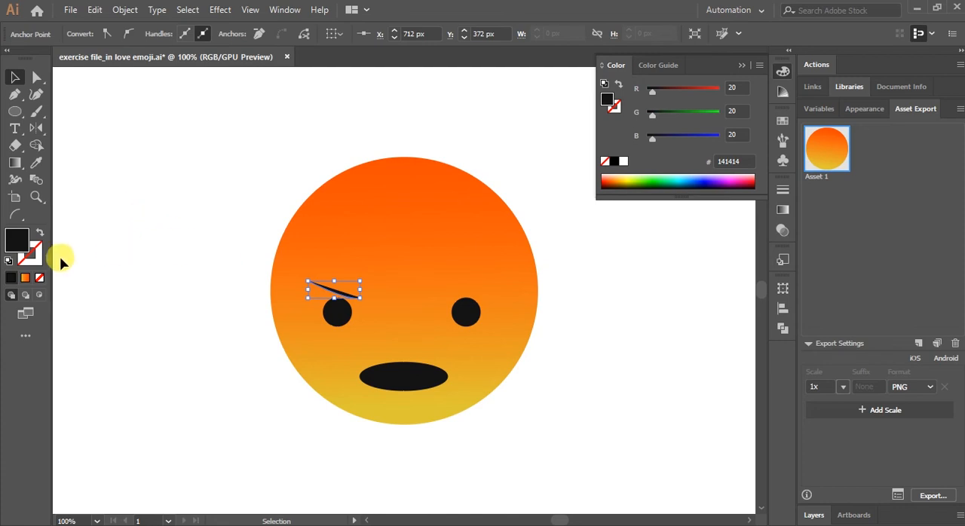
Remove the left eyebrow's fill and give the path a black stroke.
{"action": "left_click", "coordinate": [39, 277]}
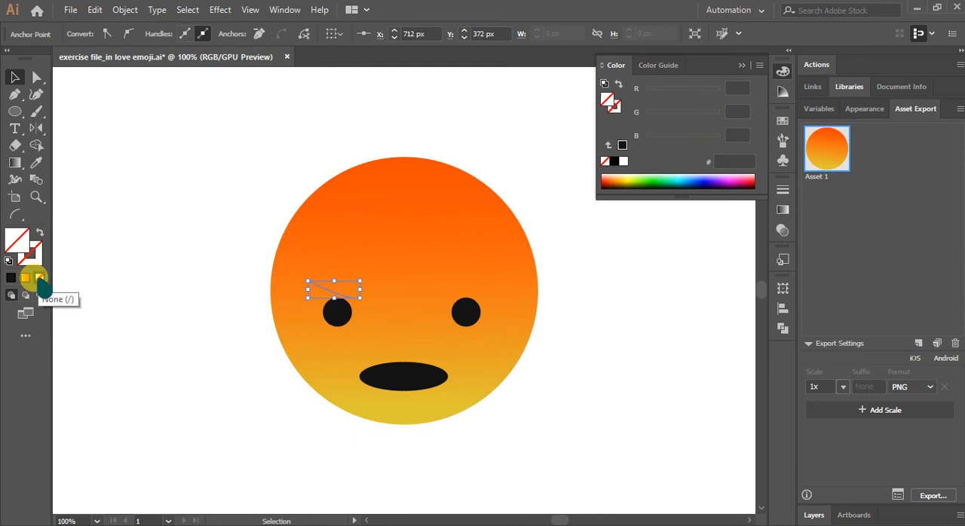
{"action": "left_click", "coordinate": [14, 78]}
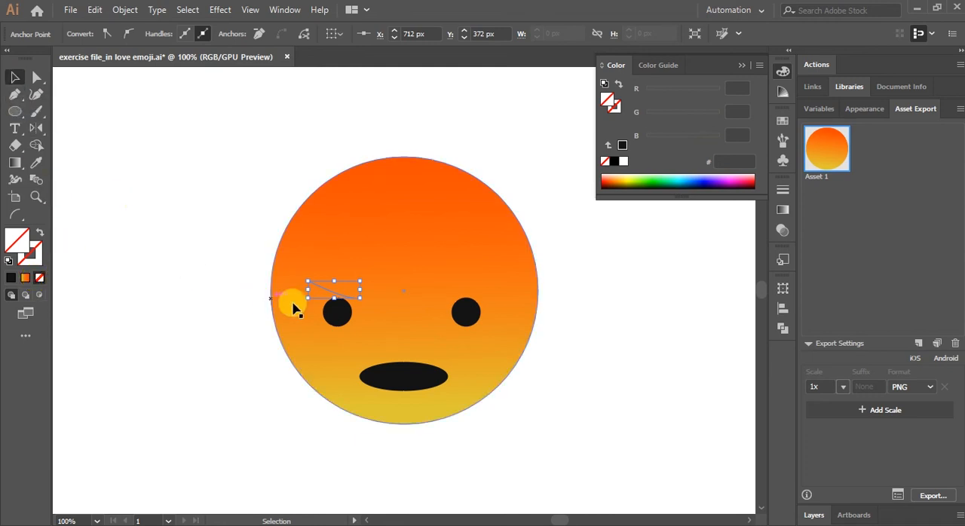
{"action": "left_click", "coordinate": [322, 288]}
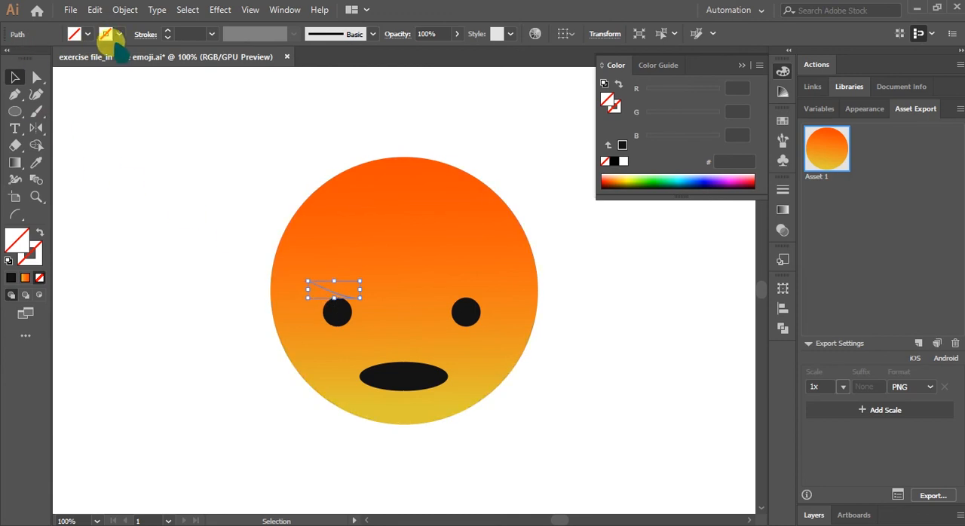
{"action": "left_click", "coordinate": [110, 34]}
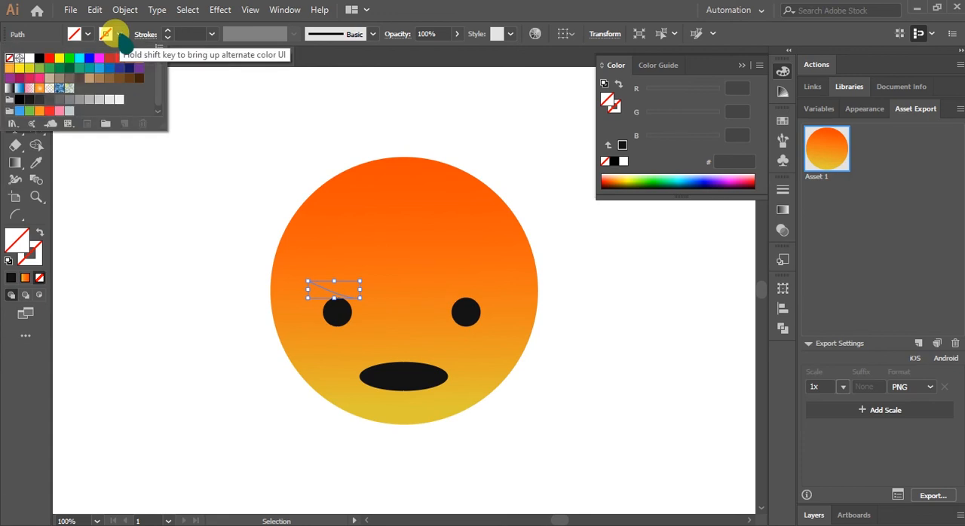
{"action": "left_click", "coordinate": [39, 59]}
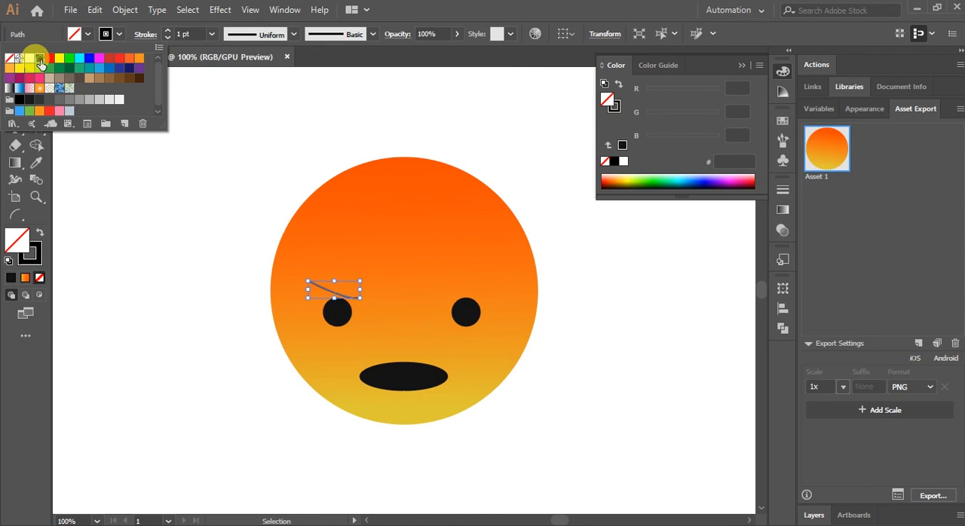
Set the left eyebrow's stroke weight to 12 pt with round caps.
{"action": "left_click", "coordinate": [167, 33]}
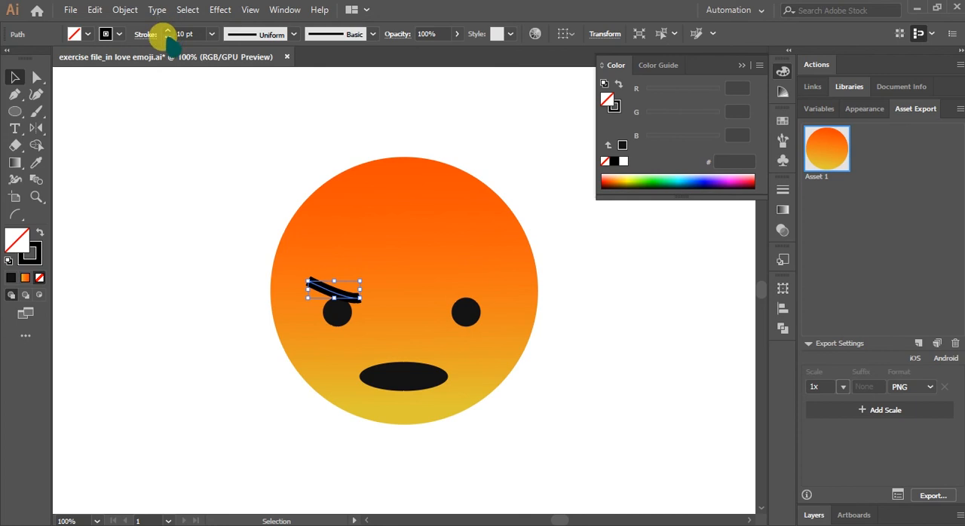
{"action": "left_click", "coordinate": [168, 31]}
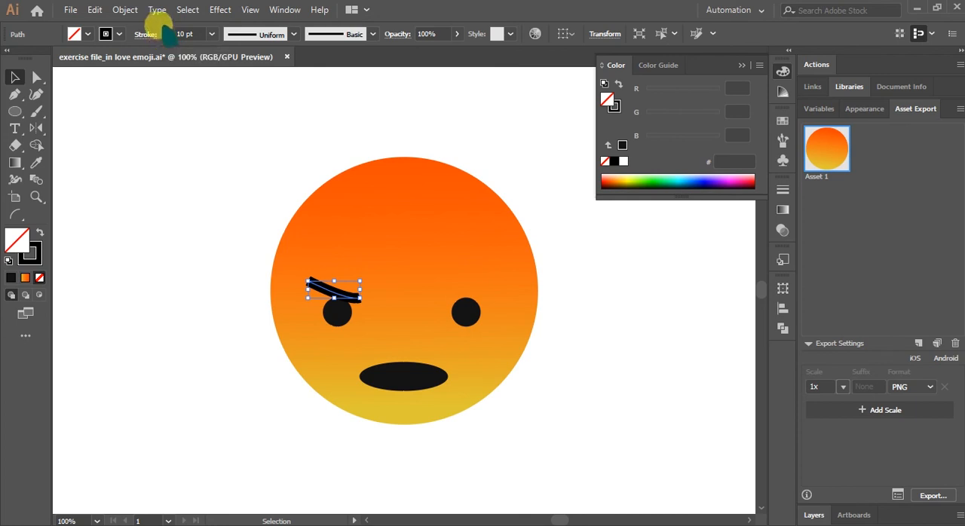
{"action": "left_click", "coordinate": [167, 31]}
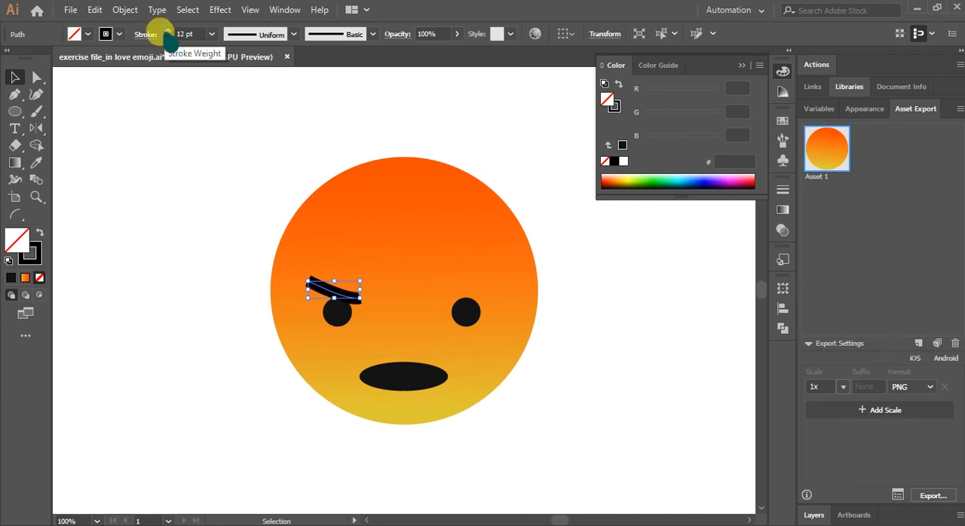
{"action": "left_click", "coordinate": [140, 37]}
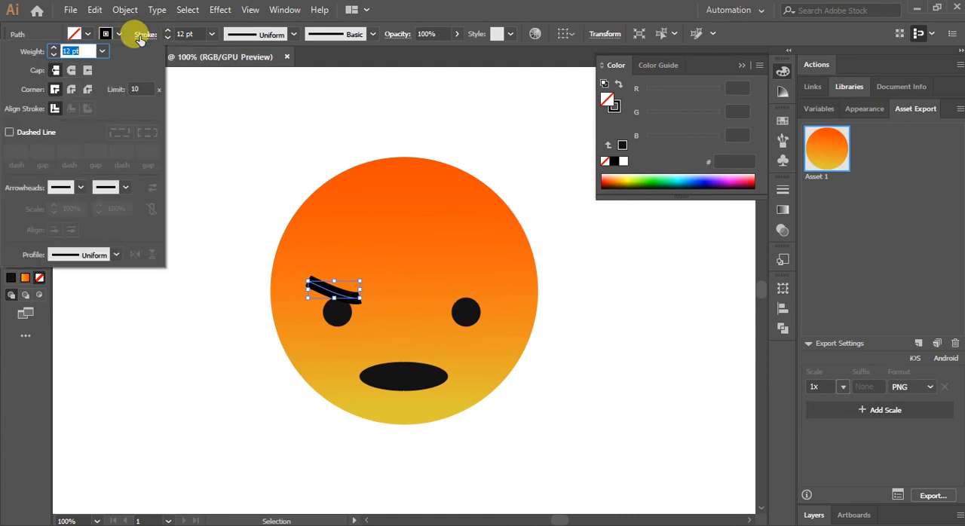
{"action": "left_click", "coordinate": [71, 70]}
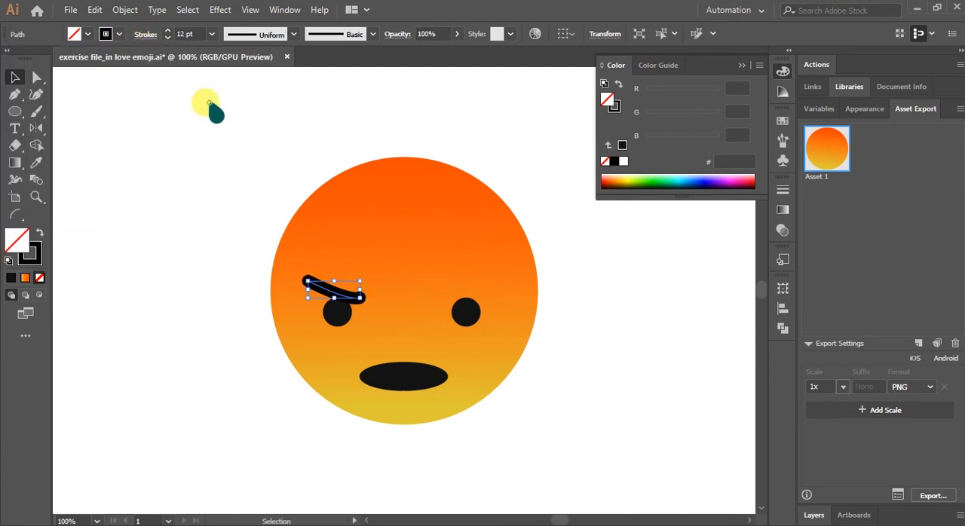
{"action": "left_click", "coordinate": [213, 164]}
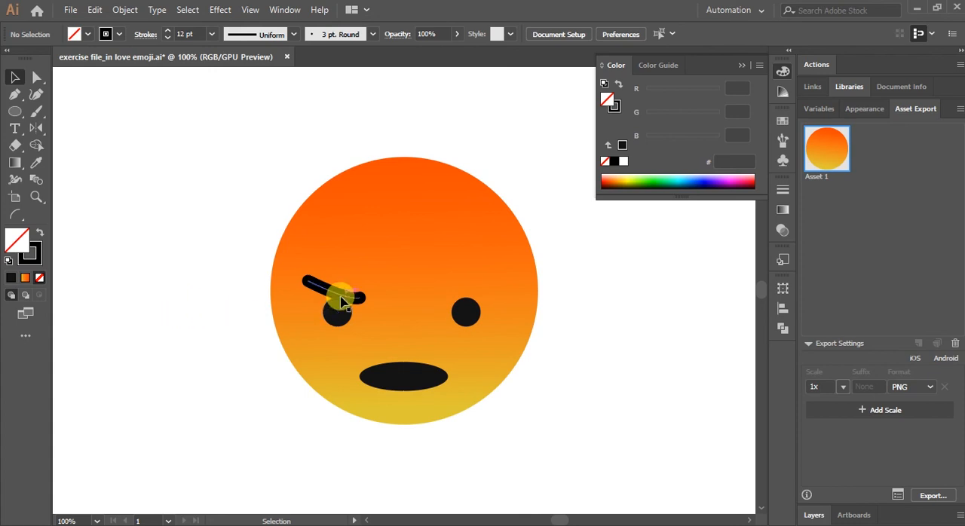
Change the left eyebrow's stroke colour to near-black 141414.
{"action": "left_click", "coordinate": [342, 300]}
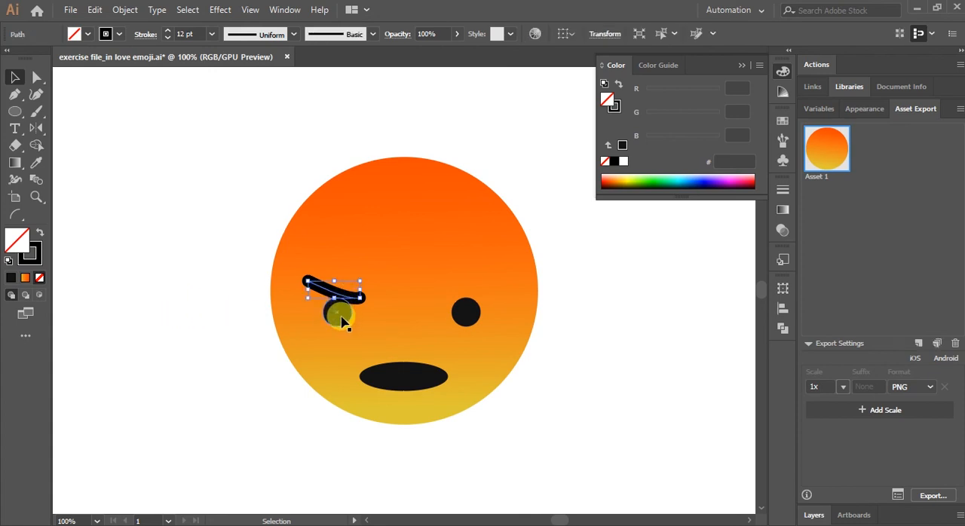
{"action": "left_click", "coordinate": [35, 253]}
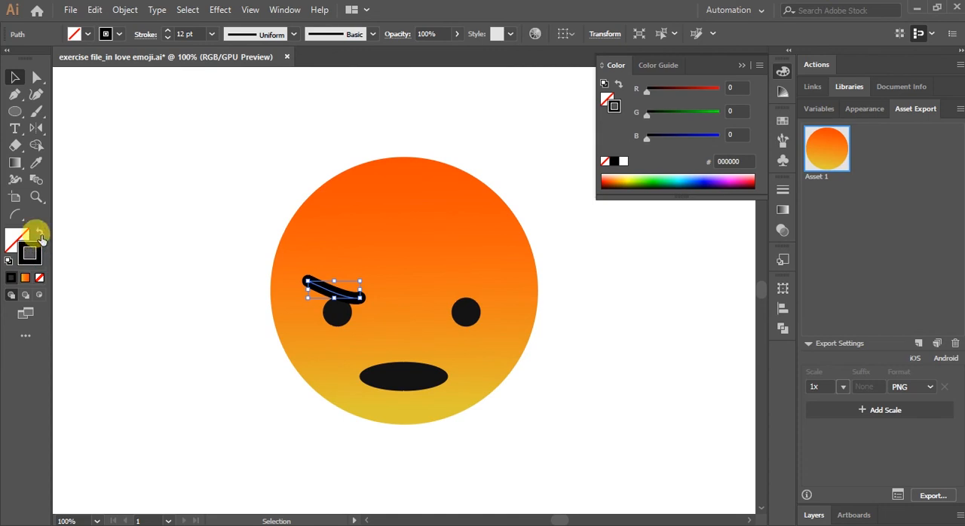
{"action": "left_click", "coordinate": [35, 162]}
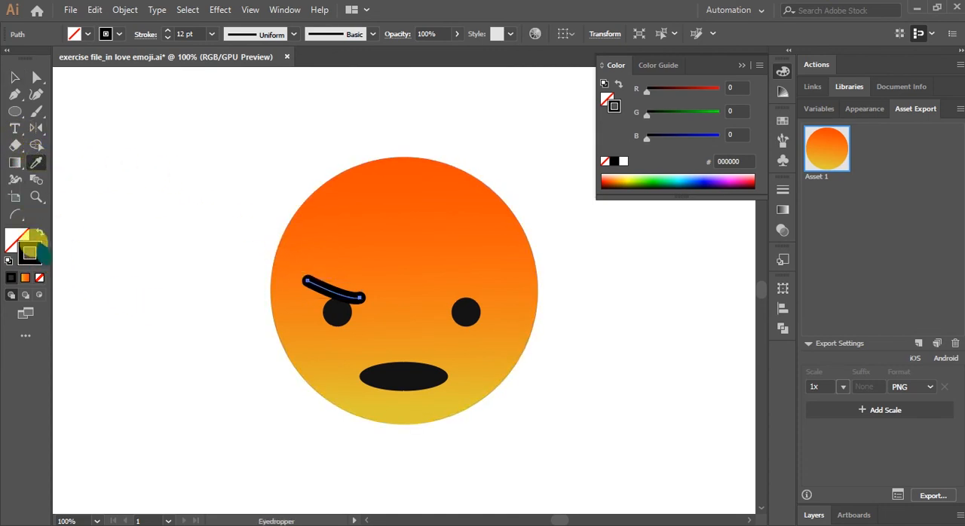
{"action": "double_click", "coordinate": [34, 245]}
{"action": "left_click", "coordinate": [536, 358]}
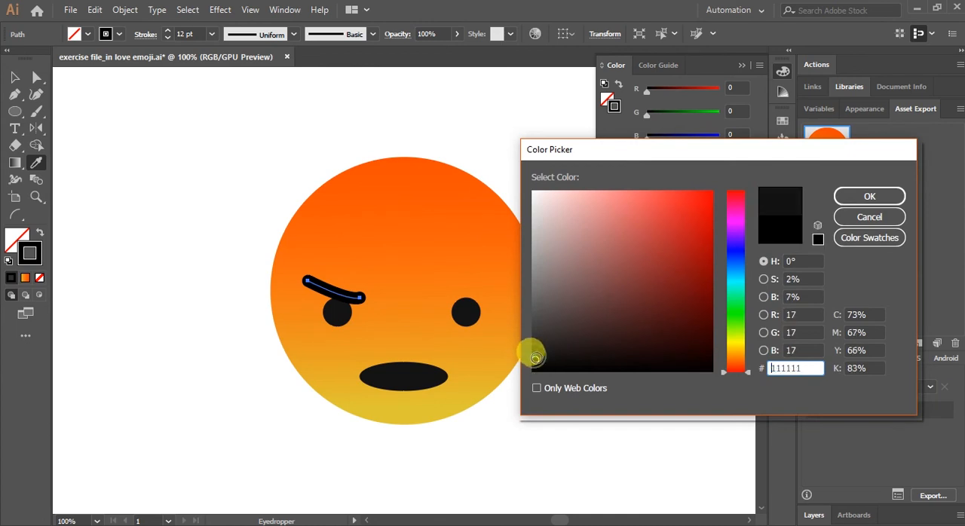
{"action": "left_click", "coordinate": [859, 197]}
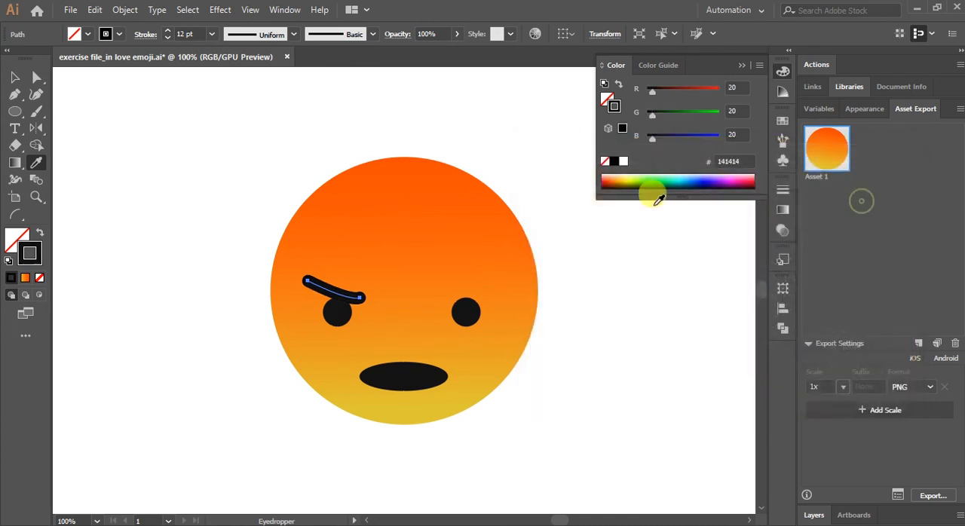
{"action": "left_click", "coordinate": [15, 77]}
{"action": "left_click", "coordinate": [132, 114]}
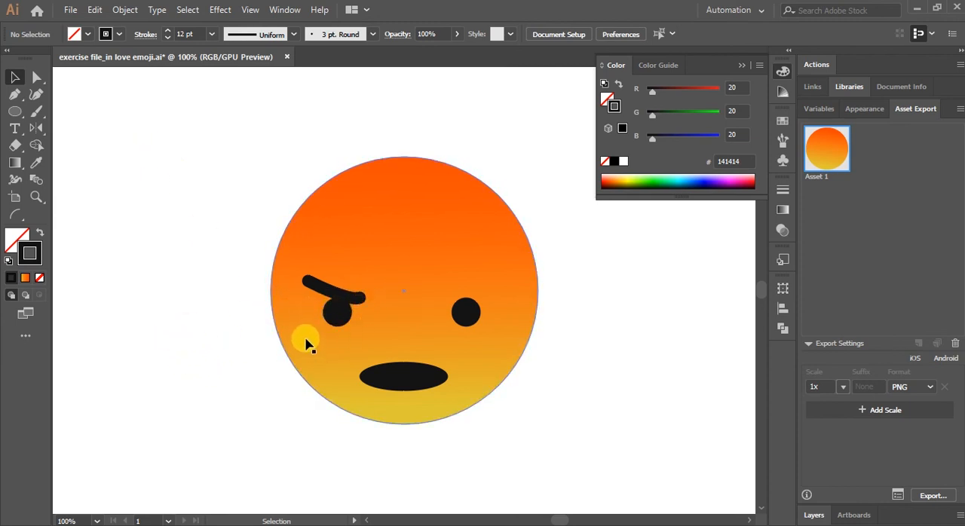
{"action": "left_click", "coordinate": [354, 296]}
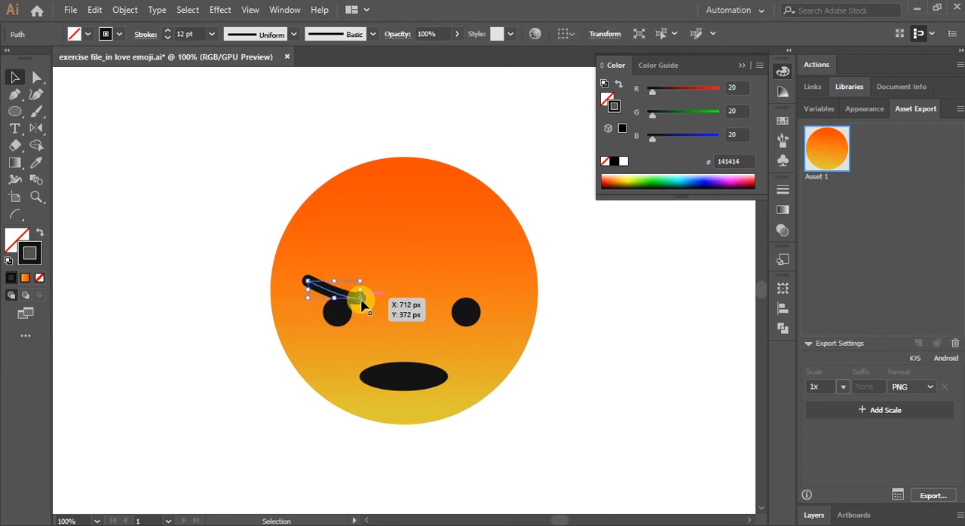
{"action": "left_click", "coordinate": [608, 273]}
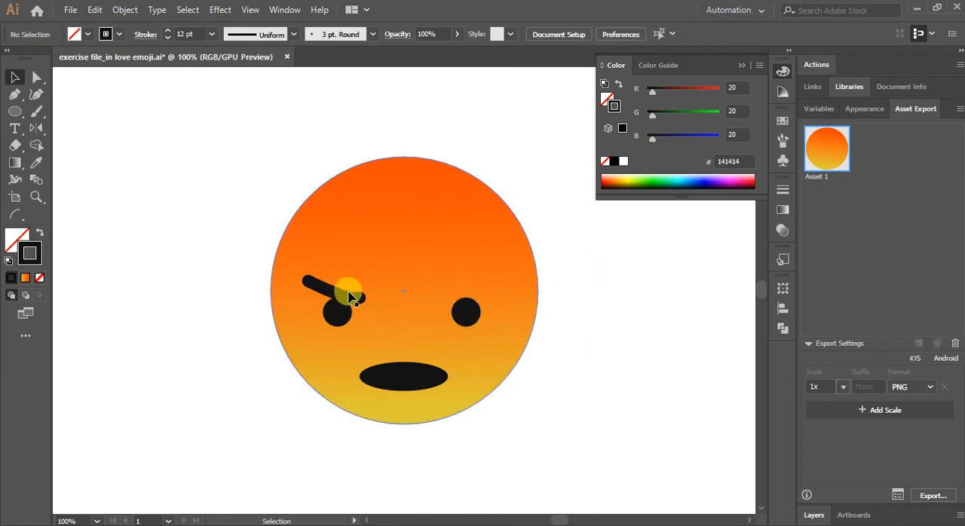
{"action": "left_click", "coordinate": [346, 305]}
{"action": "left_click", "coordinate": [193, 261]}
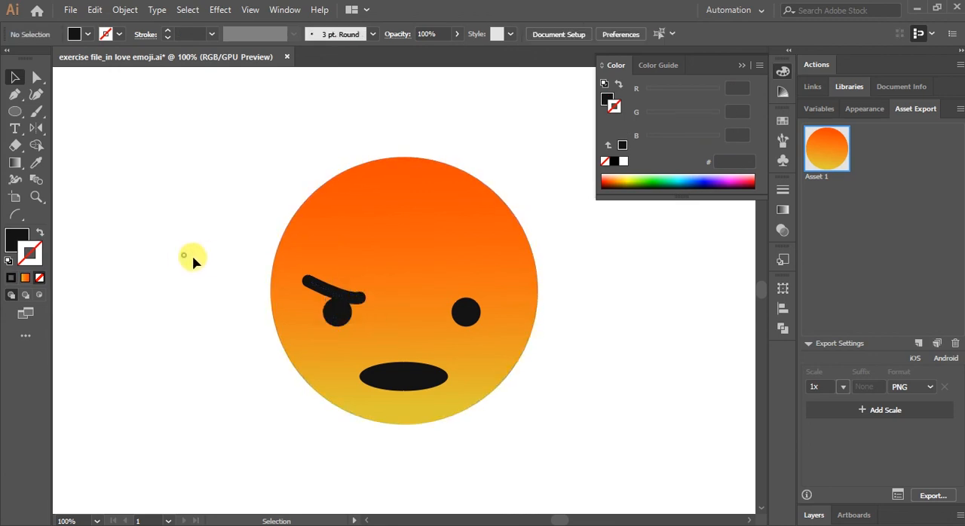
Flatten the left eyebrow's curve slightly by adjusting the direction handle of its inner end anchor.
{"action": "left_click", "coordinate": [313, 284]}
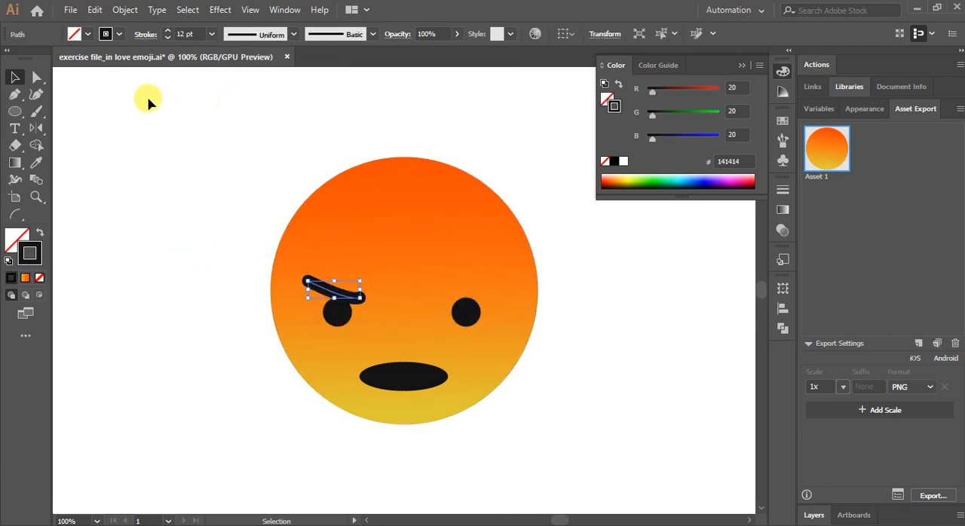
{"action": "left_click", "coordinate": [36, 77]}
{"action": "left_click", "coordinate": [359, 301]}
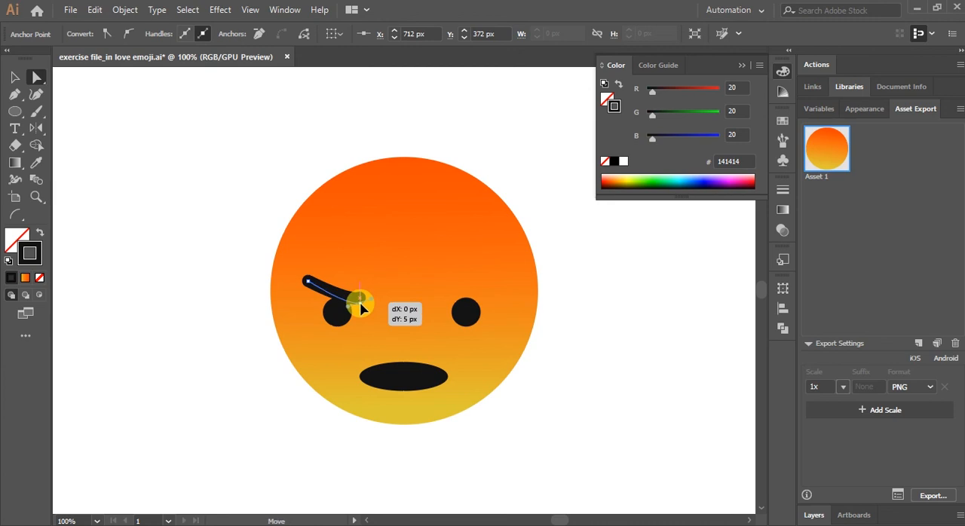
{"action": "left_click", "coordinate": [369, 295]}
{"action": "left_click", "coordinate": [360, 297]}
{"action": "left_click_drag", "start_coordinate": [373, 300], "coordinate": [362, 297]}
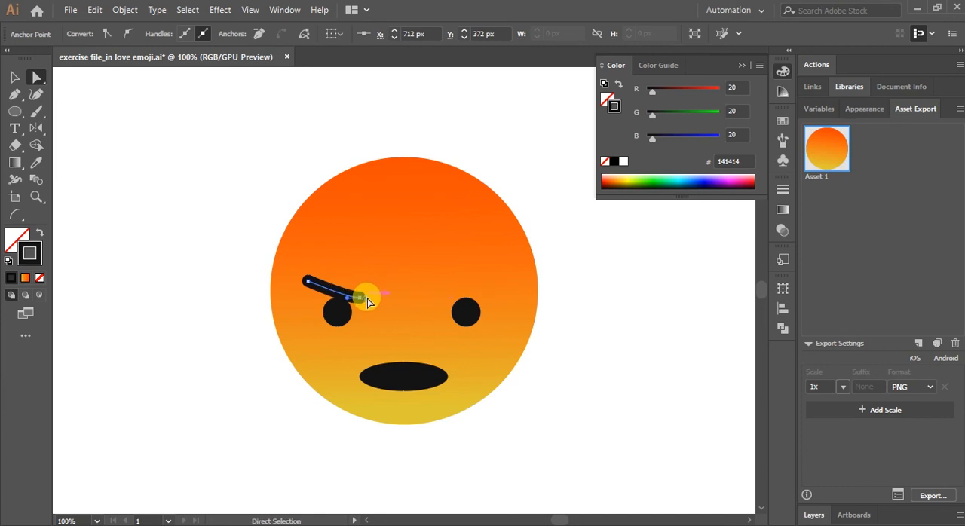
{"action": "left_click", "coordinate": [216, 295]}
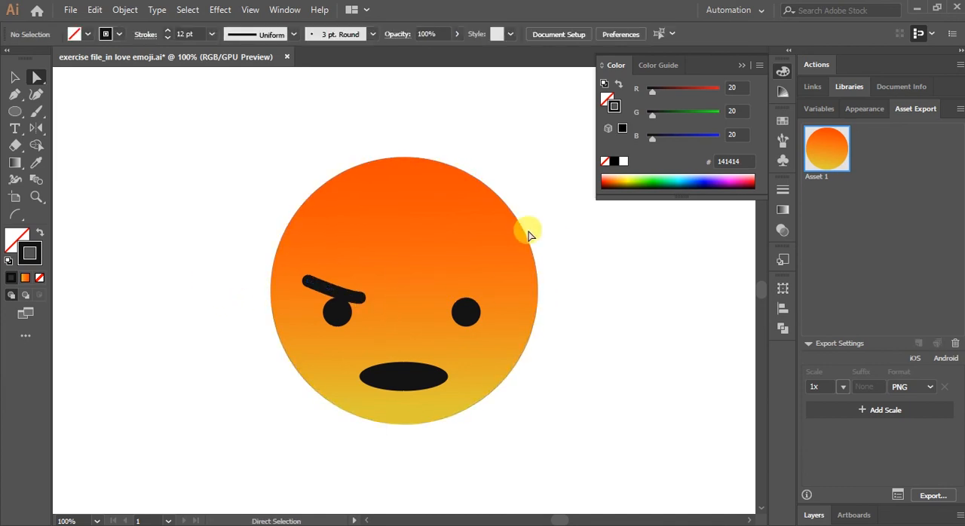
Try reshaping the left eyebrow into a deeper curve through its handles, and undo the change.
{"action": "left_click", "coordinate": [341, 291]}
{"action": "left_click", "coordinate": [646, 316]}
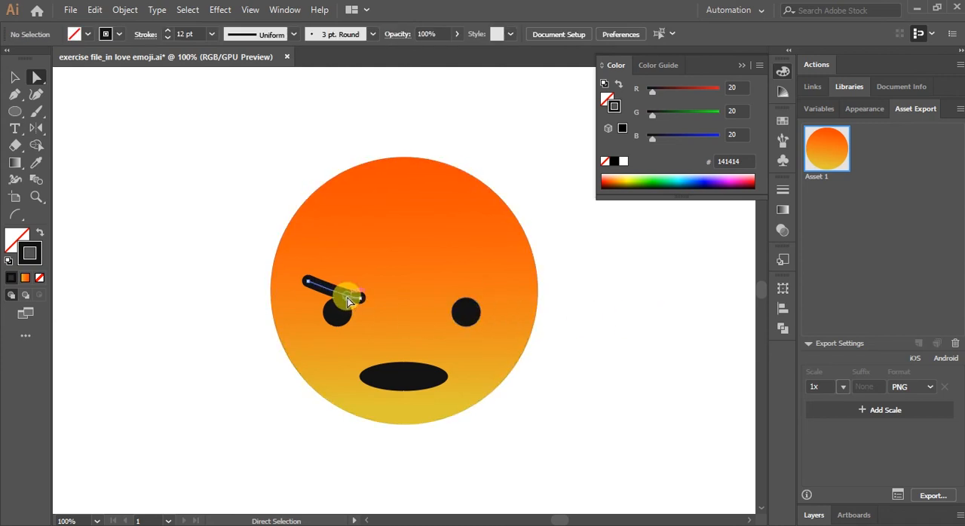
{"action": "left_click", "coordinate": [349, 301]}
{"action": "left_click", "coordinate": [615, 343]}
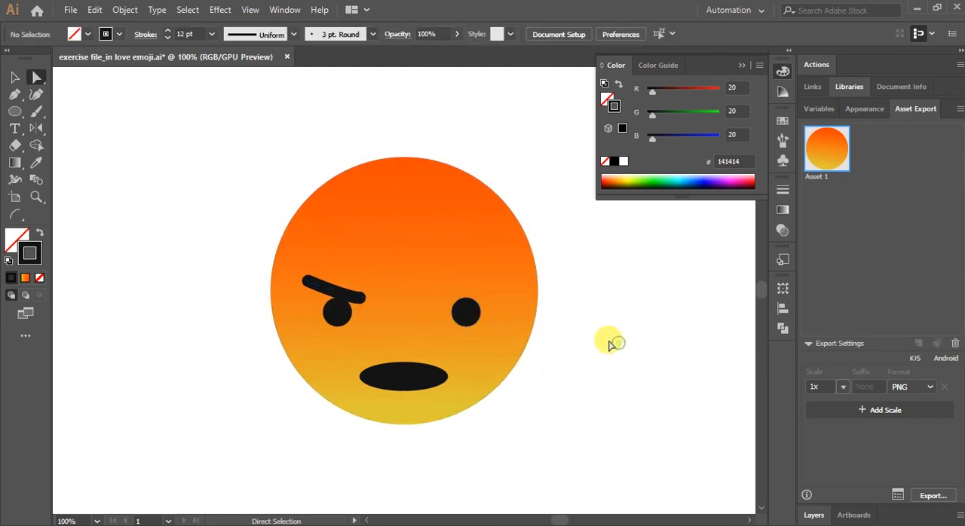
{"action": "left_click", "coordinate": [357, 300]}
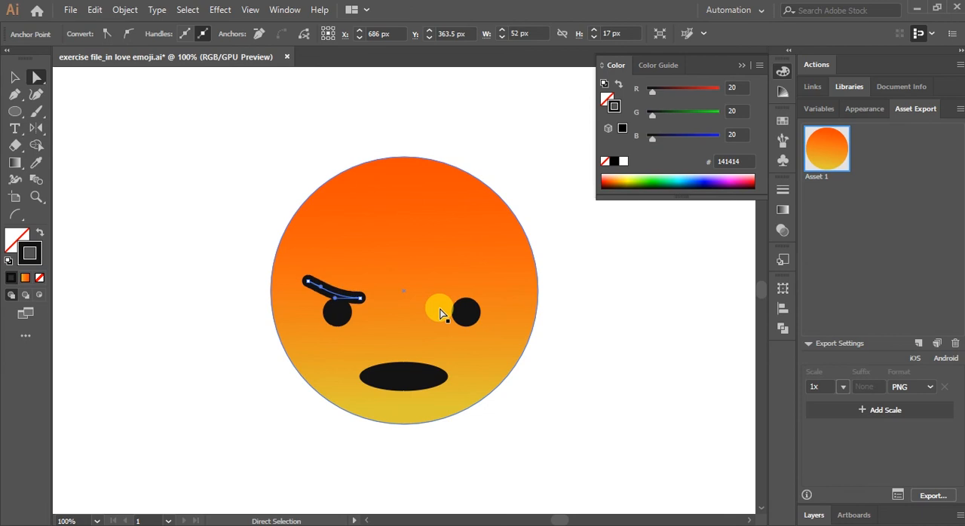
{"action": "key", "text": "ctrl+z"}
{"action": "key", "text": "ctrl+shift+z"}
Nudge the whole left eyebrow slightly downward so it overlaps the top of the left eye.
{"action": "left_click", "coordinate": [14, 76]}
{"action": "left_click", "coordinate": [194, 138]}
{"action": "left_click", "coordinate": [359, 300]}
{"action": "key", "text": "Right"}
{"action": "key", "text": "Right"}
{"action": "key", "text": "Right"}
{"action": "key", "text": "Right"}
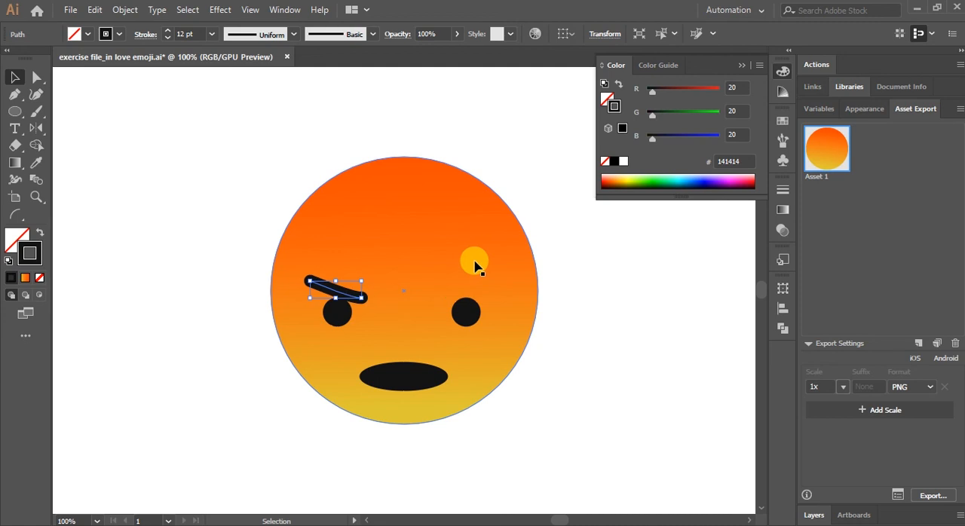
{"action": "key", "text": "Down"}
{"action": "key", "text": "Down"}
{"action": "key", "text": "Down"}
{"action": "key", "text": "Down"}
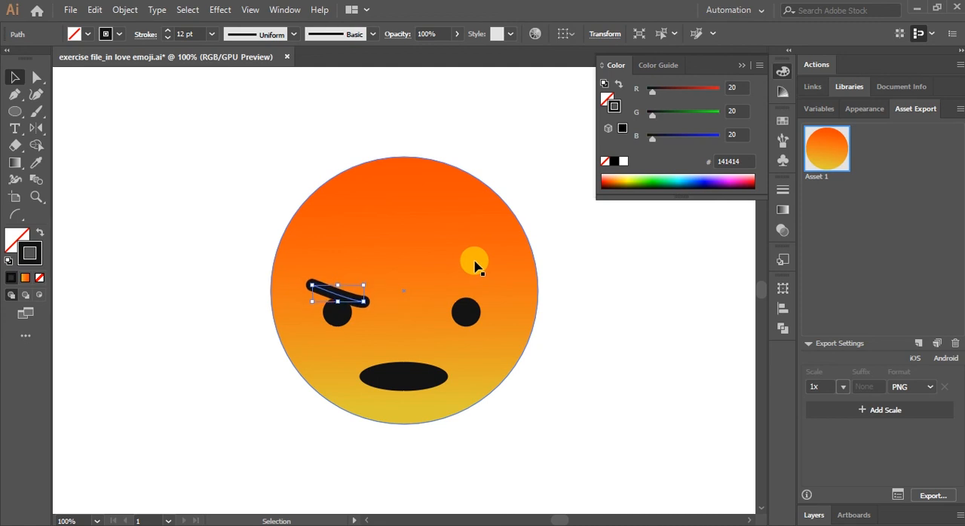
{"action": "key", "text": "Left"}
{"action": "key", "text": "Left"}
{"action": "key", "text": "Left"}
{"action": "key", "text": "Left"}
{"action": "key", "text": "Left"}
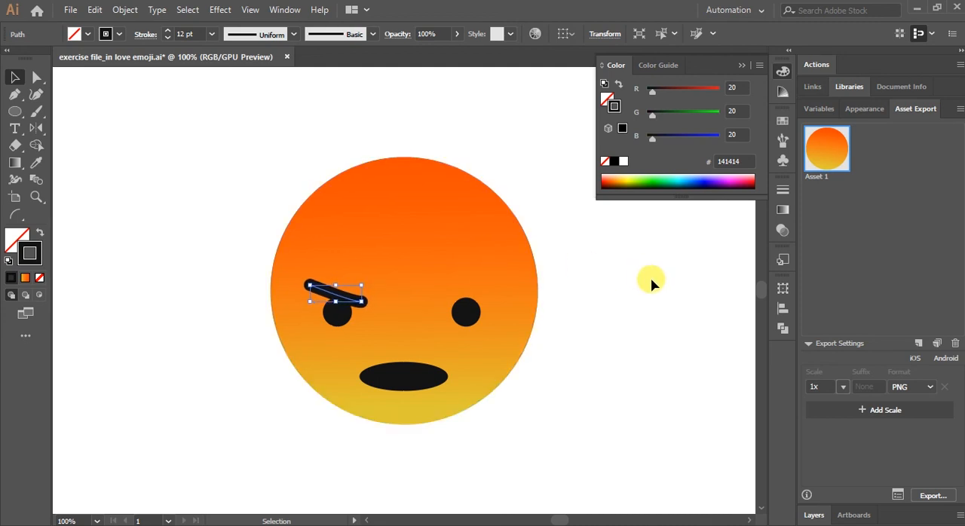
{"action": "key", "text": "Up"}
{"action": "key", "text": "Up"}
{"action": "key", "text": "Up"}
{"action": "key", "text": "Down"}
{"action": "key", "text": "Down"}
{"action": "key", "text": "Down"}
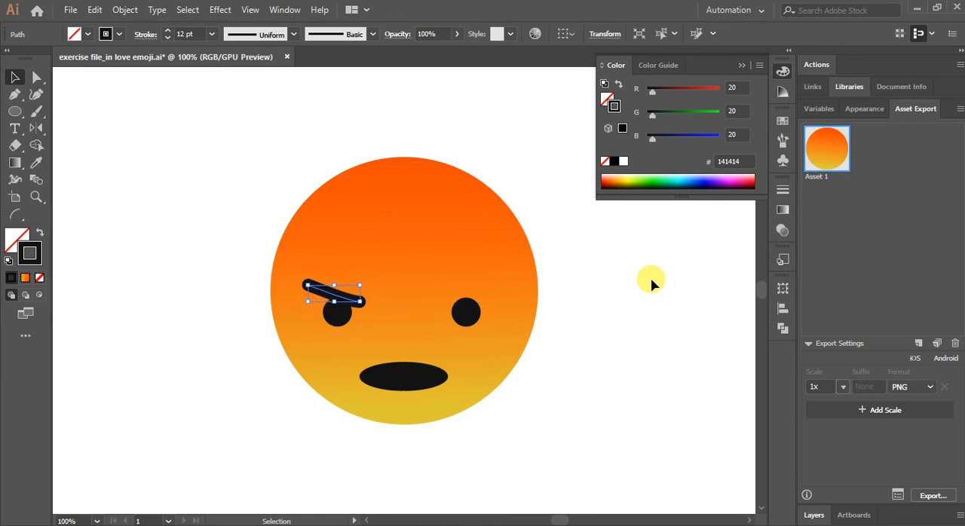
Reflect a copy of the left eyebrow across a vertical axis through the face's centre to make the right eyebrow.
{"action": "left_click", "coordinate": [650, 283]}
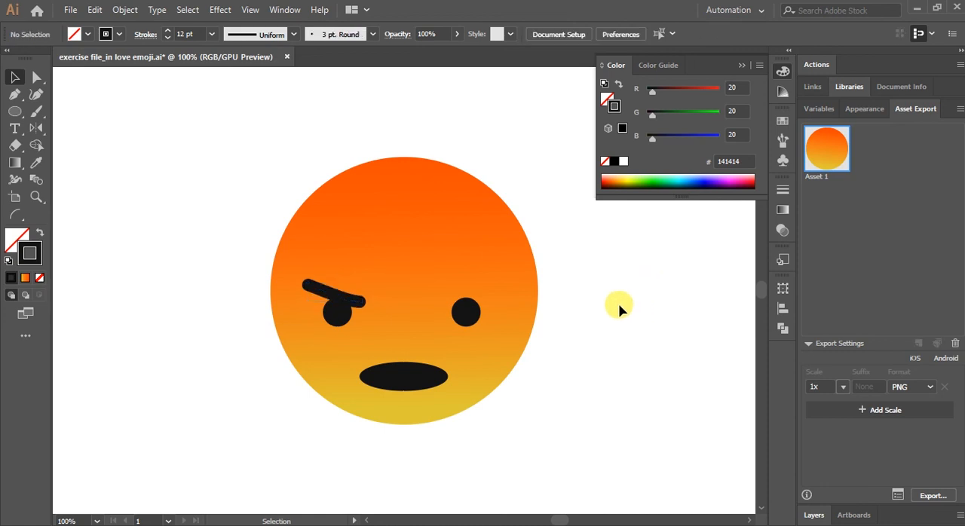
{"action": "left_click", "coordinate": [332, 296]}
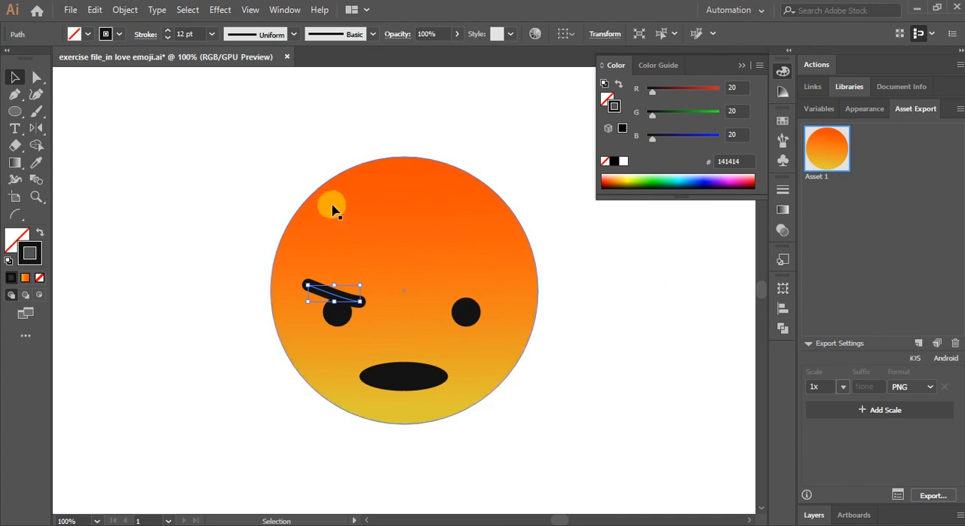
{"action": "left_click", "coordinate": [35, 128]}
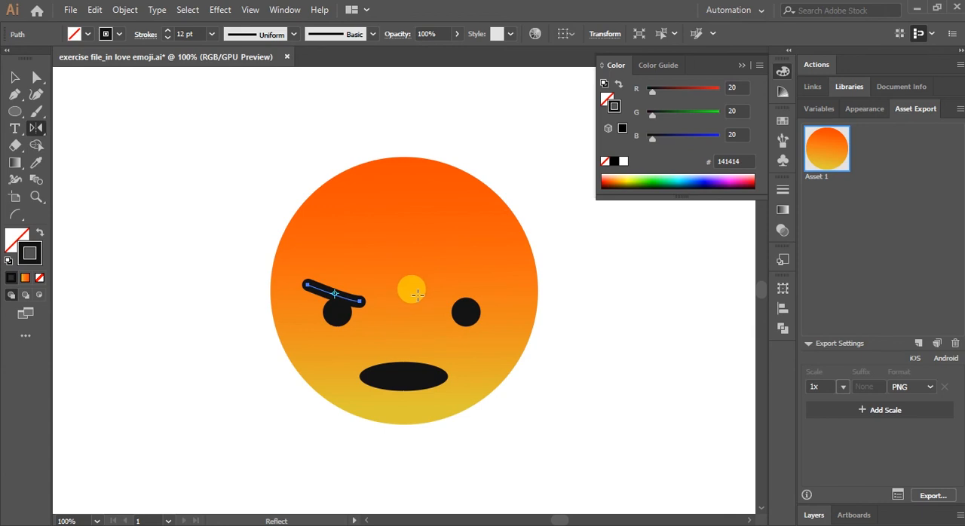
{"action": "left_click", "coordinate": [404, 299], "text": "alt"}
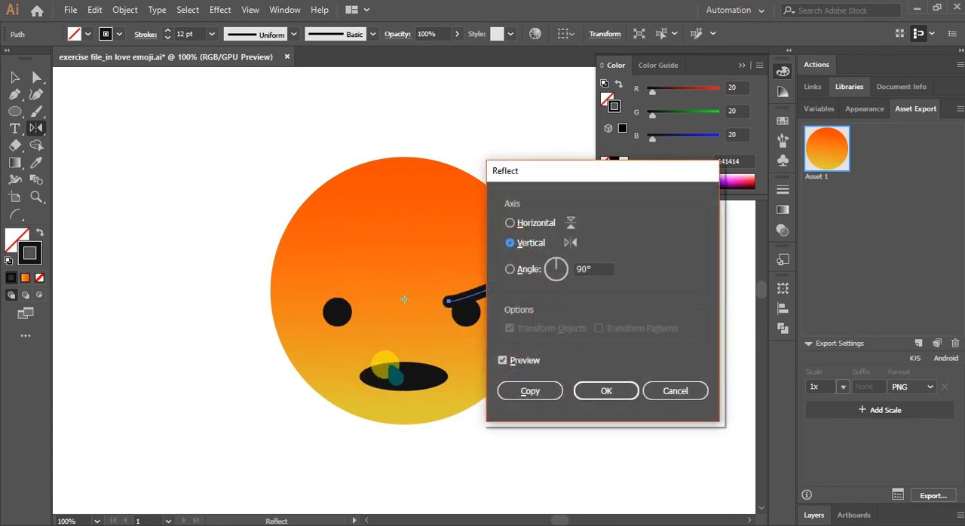
{"action": "left_click", "coordinate": [526, 395]}
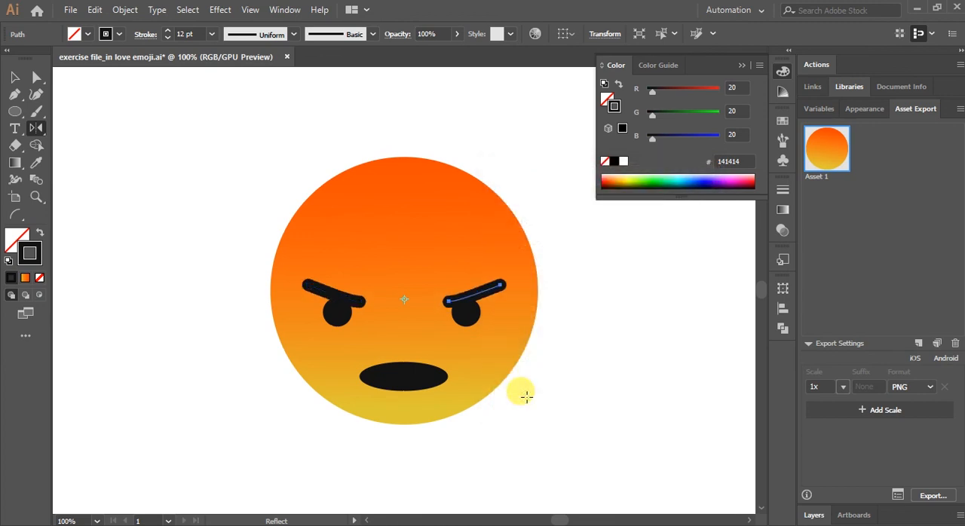
Nudge the right eyebrow slightly inward over the right eye and level it with the left eyebrow.
{"action": "left_click", "coordinate": [14, 77]}
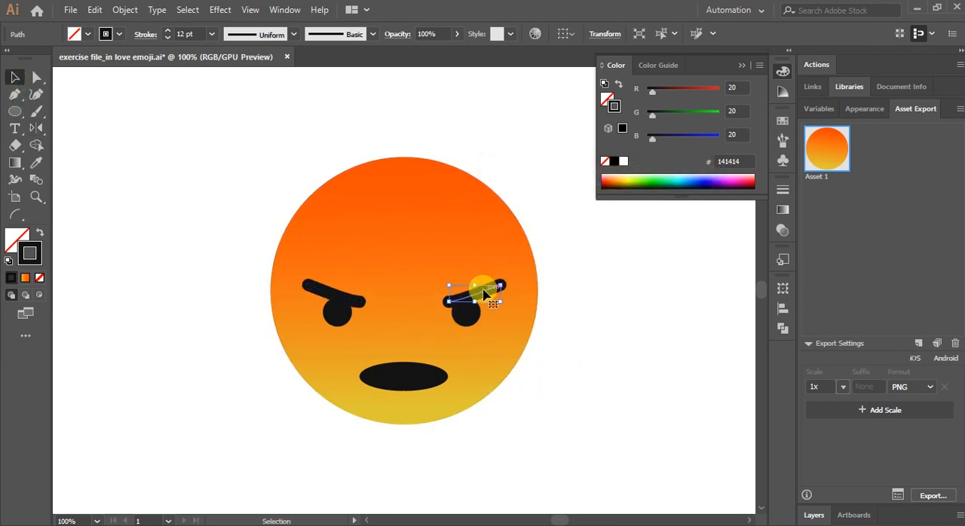
{"action": "key", "text": "Left"}
{"action": "key", "text": "Left"}
{"action": "key", "text": "Left"}
{"action": "key", "text": "Left"}
{"action": "key", "text": "Left"}
{"action": "key", "text": "Left"}
{"action": "left_click", "coordinate": [581, 288]}
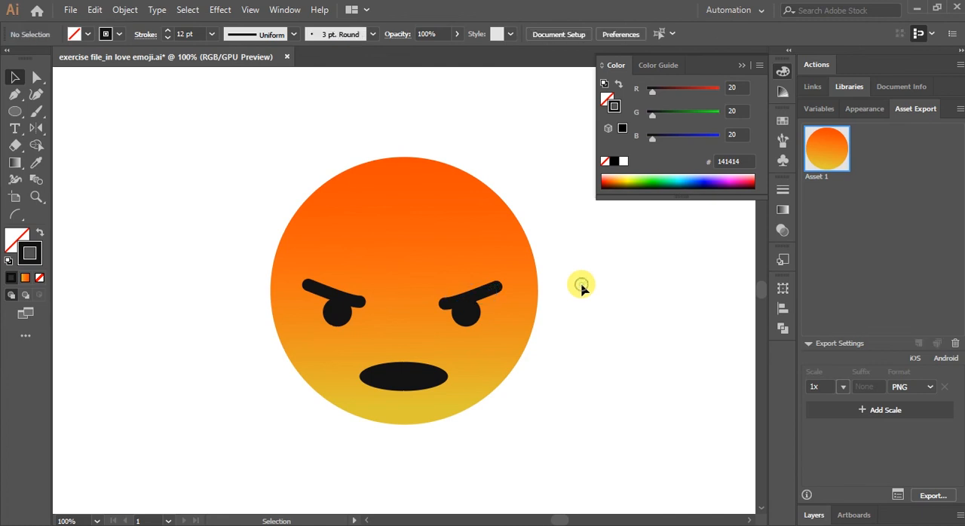
{"action": "left_click", "coordinate": [476, 299]}
{"action": "key", "text": "Up"}
{"action": "key", "text": "Up"}
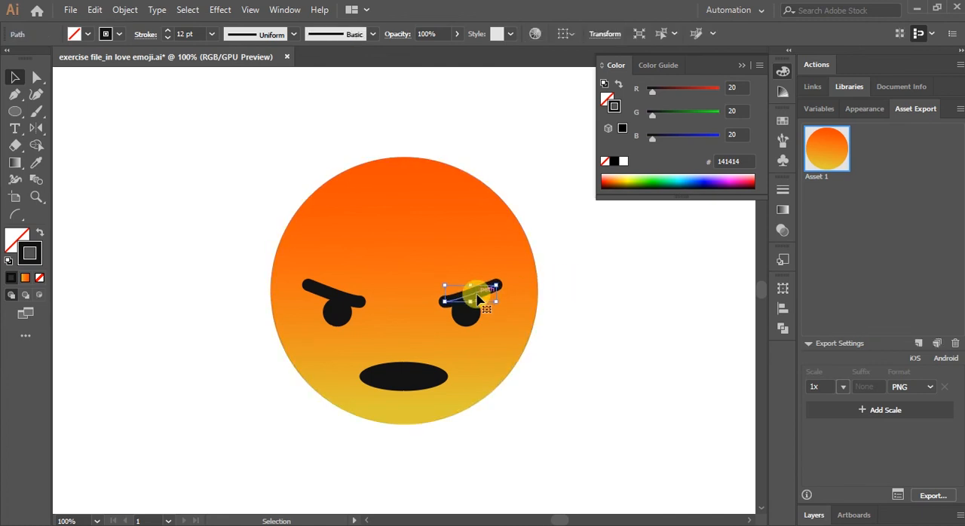
{"action": "left_click", "coordinate": [550, 287]}
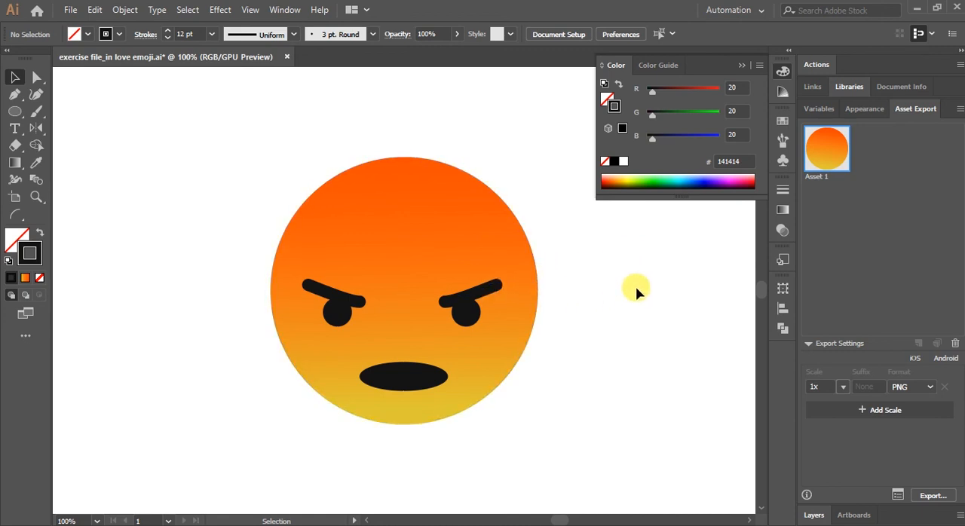
Shorten the right eyebrow slightly by pulling its outer end inward.
{"action": "key", "text": "ctrl+minus"}
{"action": "key", "text": "ctrl+minus"}
{"action": "key", "text": "ctrl+minus"}
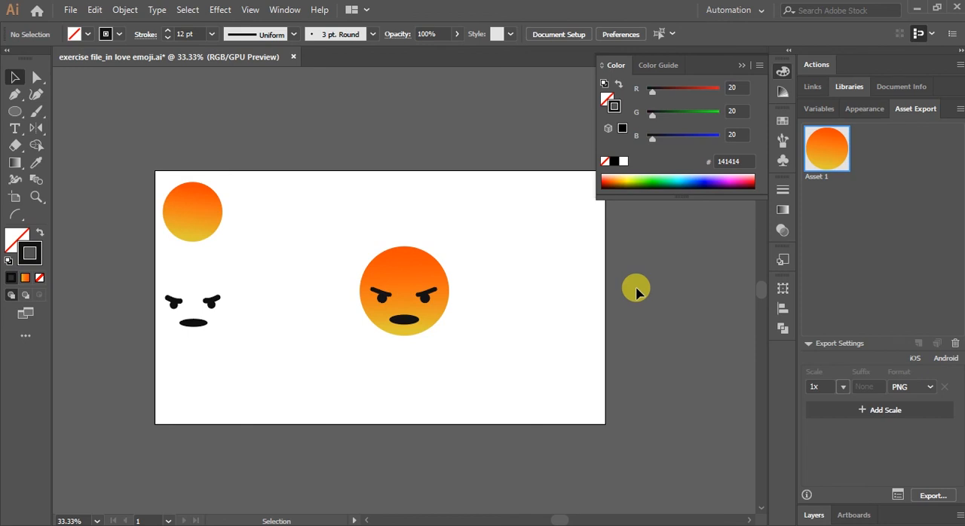
{"action": "key", "text": "ctrl+plus"}
{"action": "key", "text": "ctrl+plus"}
{"action": "key", "text": "ctrl+plus"}
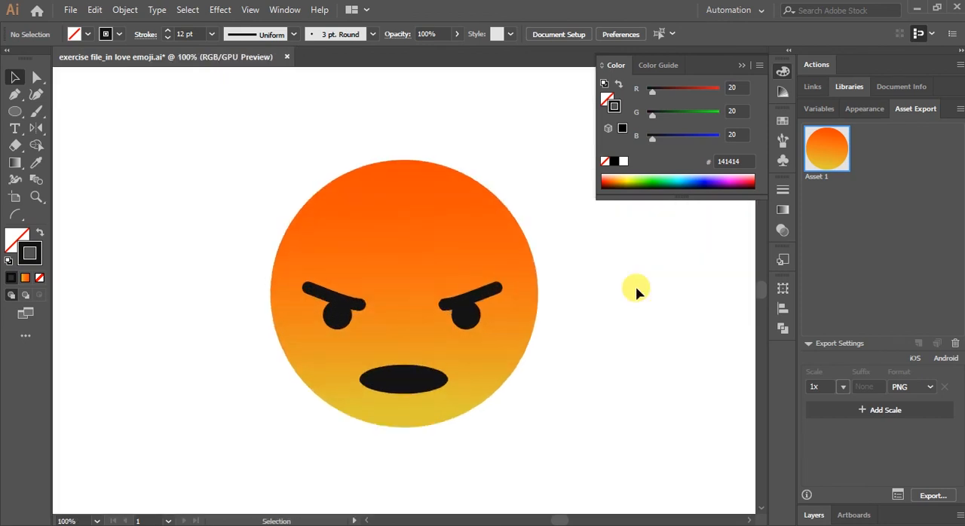
{"action": "left_click", "coordinate": [492, 289]}
{"action": "left_click_drag", "start_coordinate": [501, 289], "coordinate": [492, 291]}
{"action": "left_click", "coordinate": [612, 291]}
Shorten the left eyebrow slightly by pulling its outer end inward to match the right one.
{"action": "left_click", "coordinate": [300, 285]}
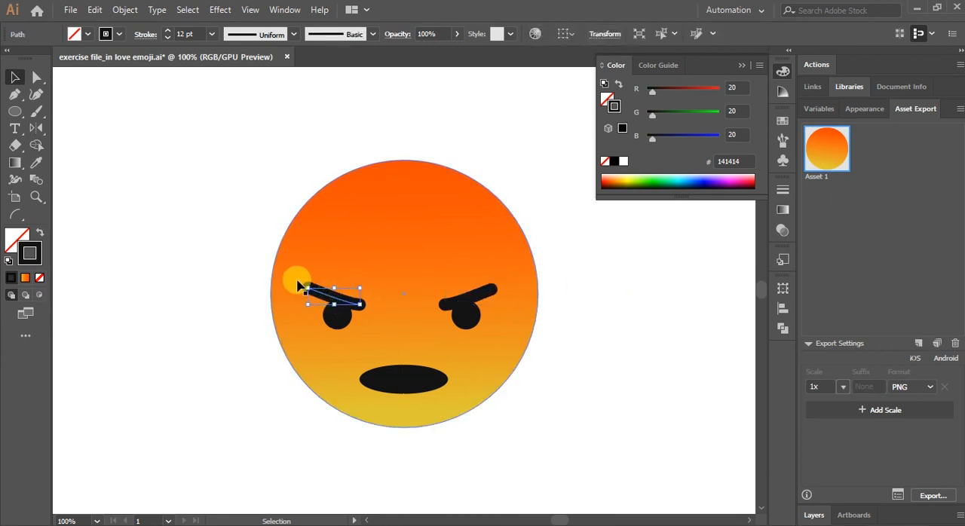
{"action": "left_click_drag", "start_coordinate": [295, 280], "coordinate": [309, 288]}
{"action": "left_click", "coordinate": [653, 295]}
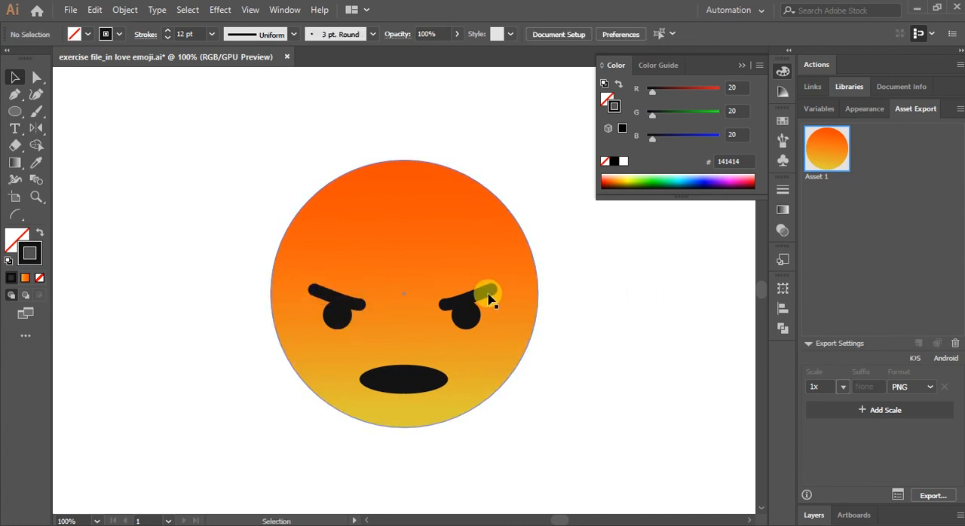
Fine-tune the right eyebrow's width by shifting its outer end slightly further inward.
{"action": "left_click", "coordinate": [489, 297]}
{"action": "left_click", "coordinate": [480, 295]}
{"action": "left_click_drag", "start_coordinate": [493, 289], "coordinate": [506, 285]}
{"action": "left_click", "coordinate": [651, 287]}
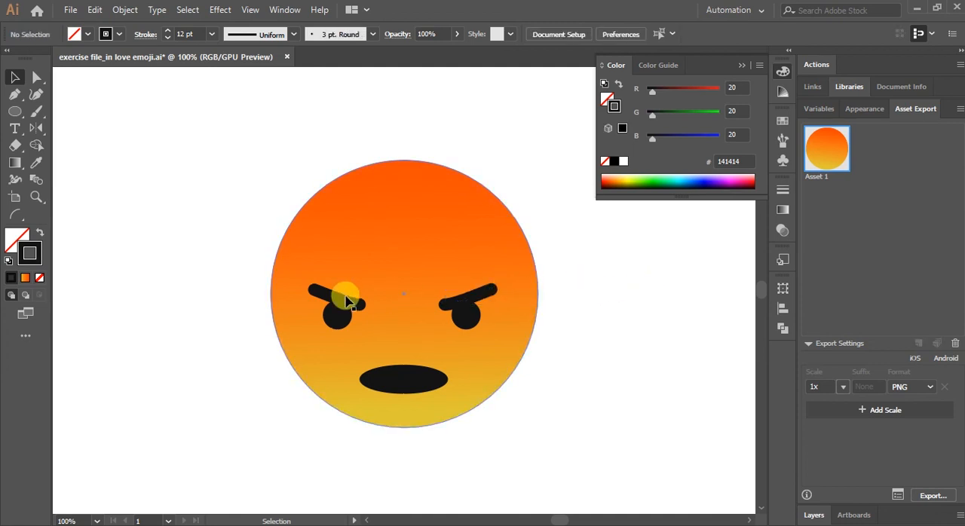
{"action": "left_click", "coordinate": [482, 296]}
{"action": "left_click", "coordinate": [487, 293]}
{"action": "mouse_move", "coordinate": [490, 289]}
{"action": "left_mouse_down"}
{"action": "mouse_move", "coordinate": [483, 282]}
{"action": "mouse_move", "coordinate": [490, 287]}
{"action": "left_mouse_up"}
{"action": "left_click", "coordinate": [584, 288]}
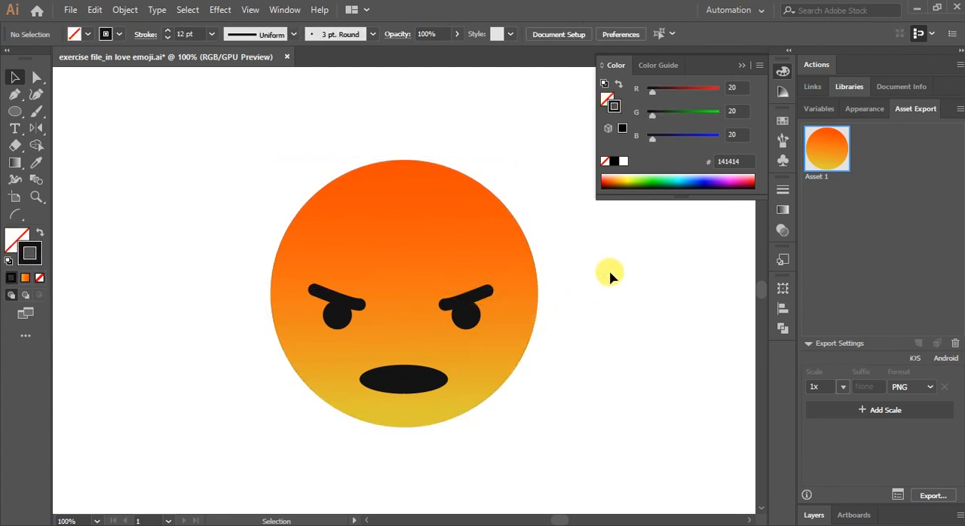
Try scaling the whole emoji down to a small icon size, and undo the scaling.
{"action": "key", "text": "ctrl+minus"}
{"action": "key", "text": "ctrl+minus"}
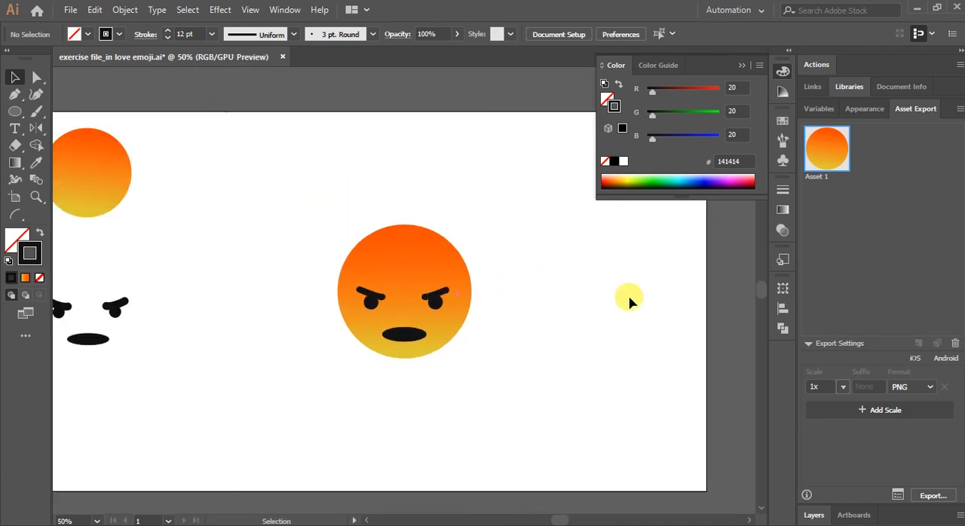
{"action": "left_click_drag", "start_coordinate": [352, 199], "coordinate": [515, 383]}
{"action": "left_click_drag", "start_coordinate": [469, 357], "coordinate": [390, 262]}
{"action": "left_click", "coordinate": [442, 260]}
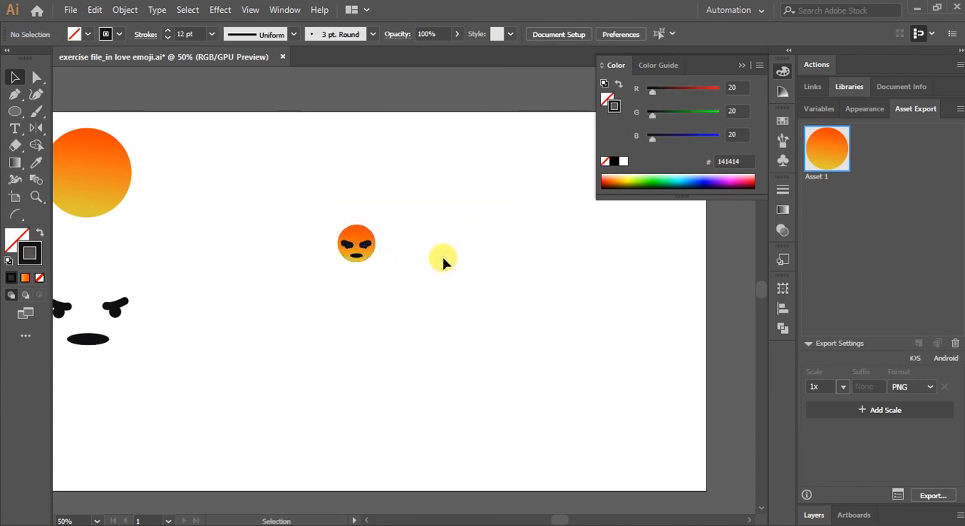
{"action": "key", "text": "ctrl+z"}
{"action": "key", "text": "ctrl+z"}
{"action": "left_click", "coordinate": [532, 270]}
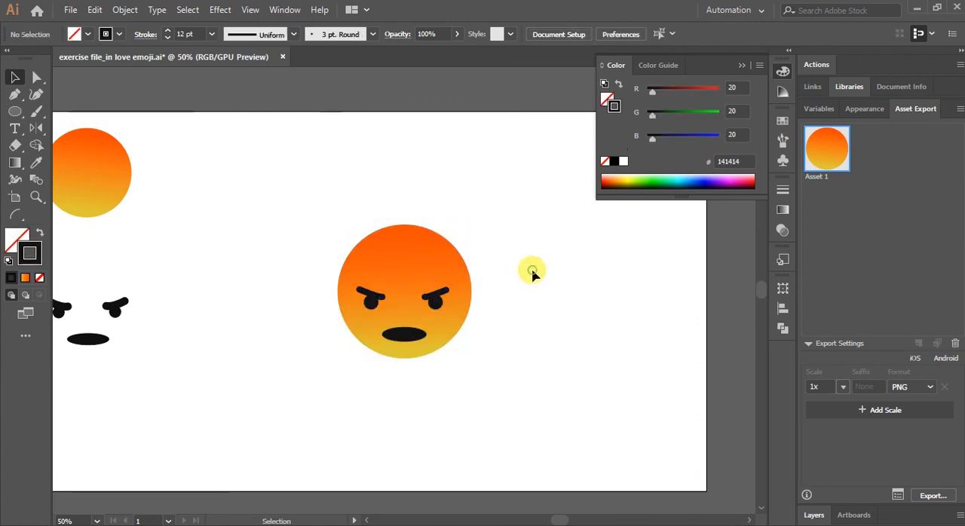